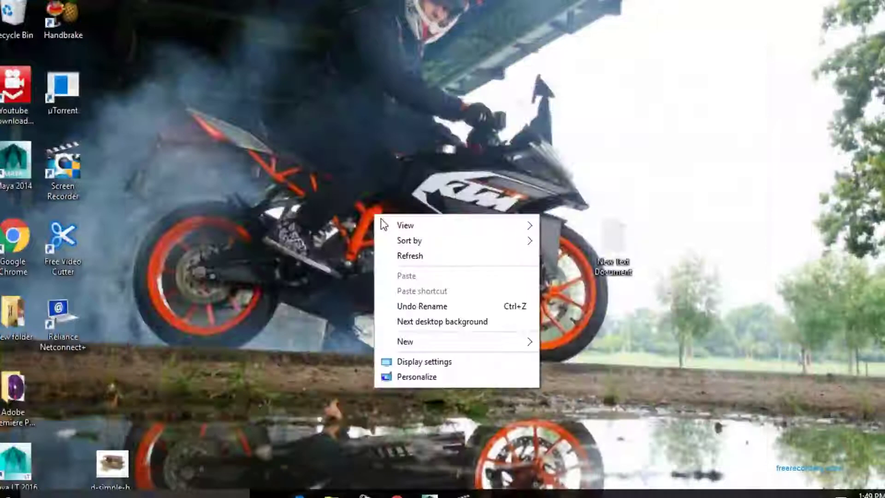
# Create a new text note reading 'let us create a rubic cube in maya 3d' and 'lets start', then close Notepad
pyautogui.click(586, 468)
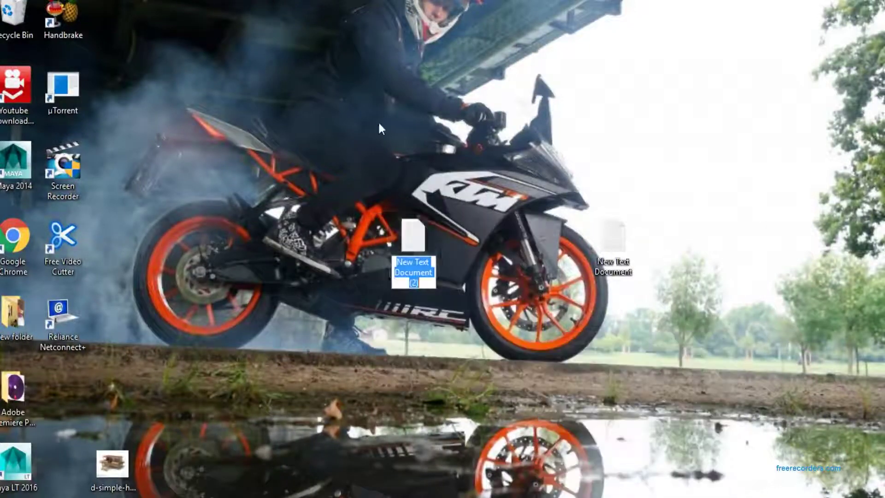
pyautogui.press('Return')
pyautogui.press('Return')
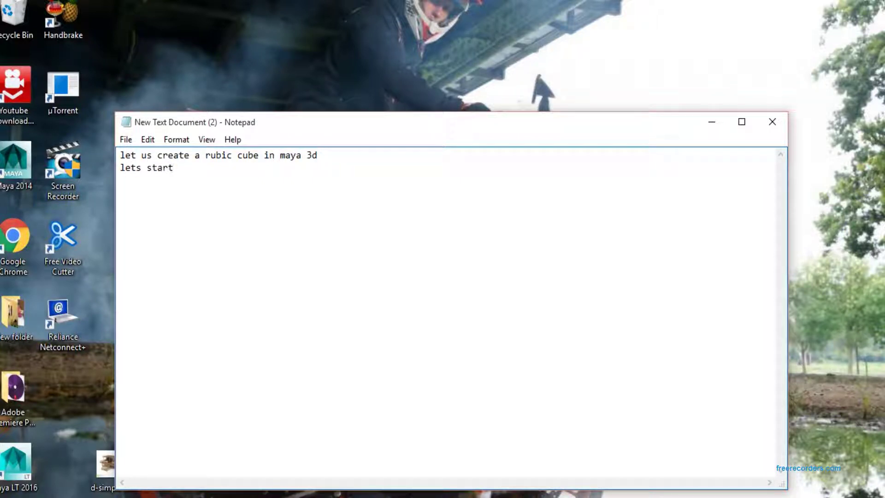
pyautogui.click(772, 121)
pyautogui.click(470, 272)
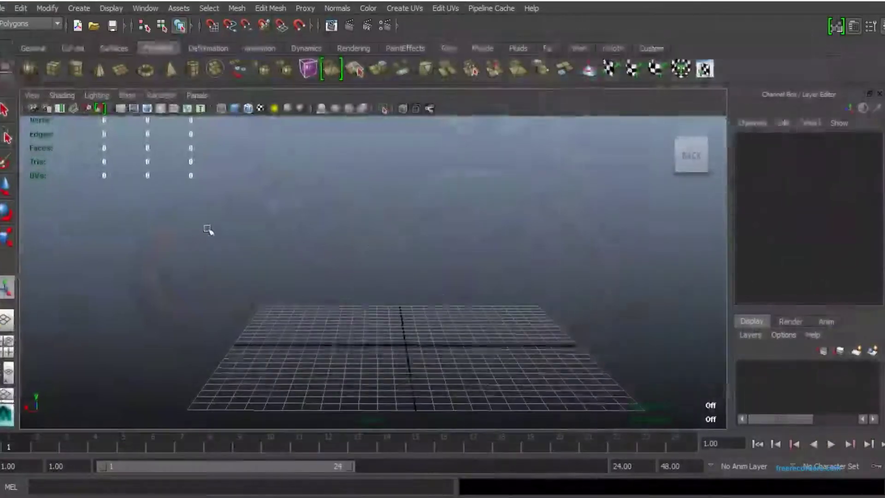
# Set 'rubic cube' as the current Maya project
pyautogui.click(3, 8)
pyautogui.click(63, 259)
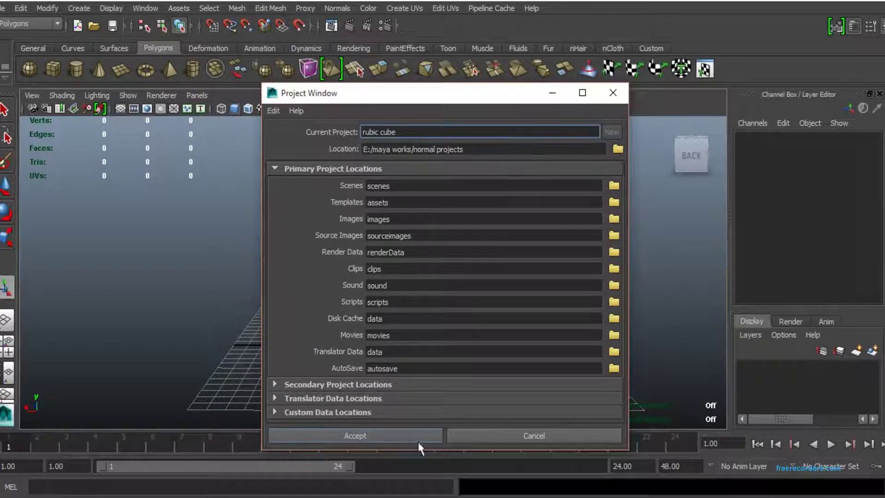
pyautogui.click(400, 441)
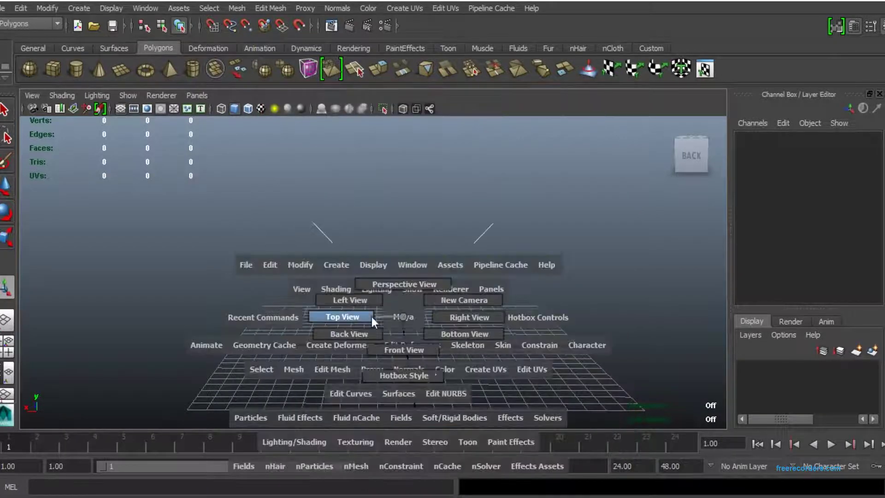
# Draw a polygon cube base in the Top view, then give it height in the Front view
pyautogui.moveTo(372, 317); pyautogui.dragTo(341, 312)
pyautogui.moveTo(399, 261)
pyautogui.keyDown('alt'); pyautogui.mouseDown(button='middle')
pyautogui.moveTo(392, 311)
pyautogui.moveTo(406, 325)
pyautogui.mouseUp(button='middle'); pyautogui.keyUp('alt')
pyautogui.click(52, 68)
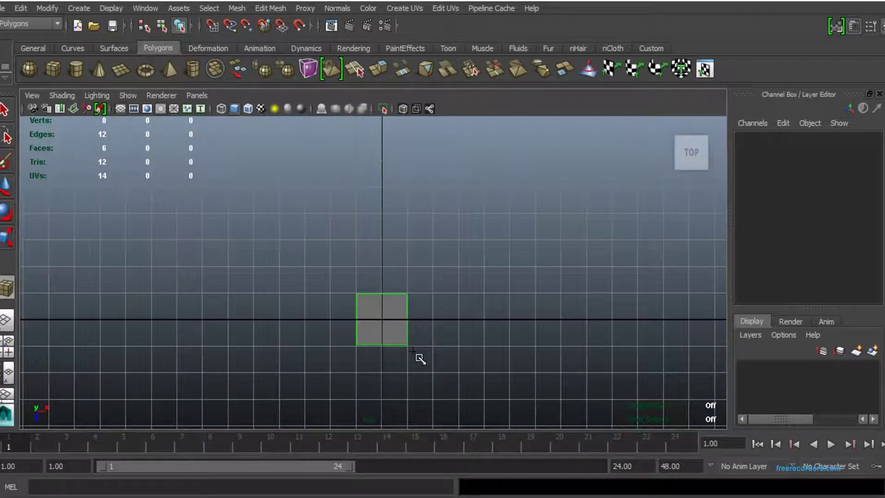
pyautogui.press('space')
pyautogui.moveTo(419, 353); pyautogui.dragTo(419, 373)
pyautogui.moveTo(419, 374); pyautogui.dragTo(428, 332)
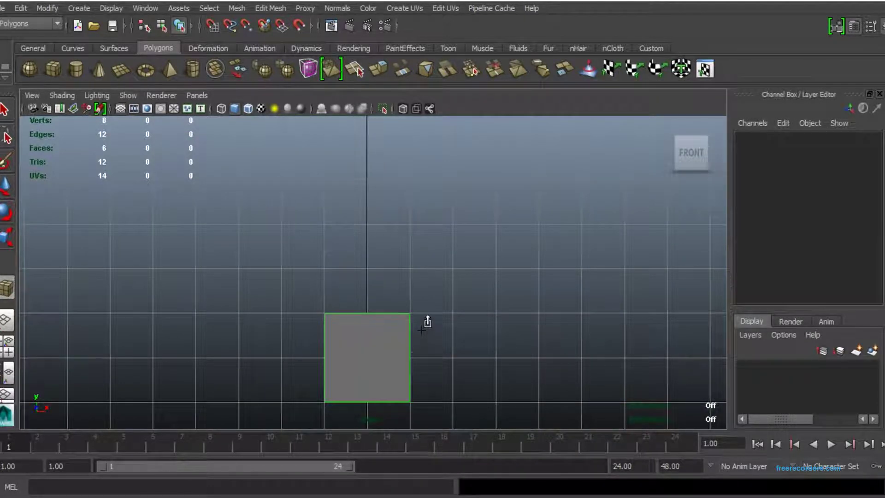
pyautogui.moveTo(380, 213); pyautogui.dragTo(438, 196, button='right')
# Duplicate the cube along X twice to make a row of three cubes
pyautogui.press('f')
pyautogui.click(21, 8)
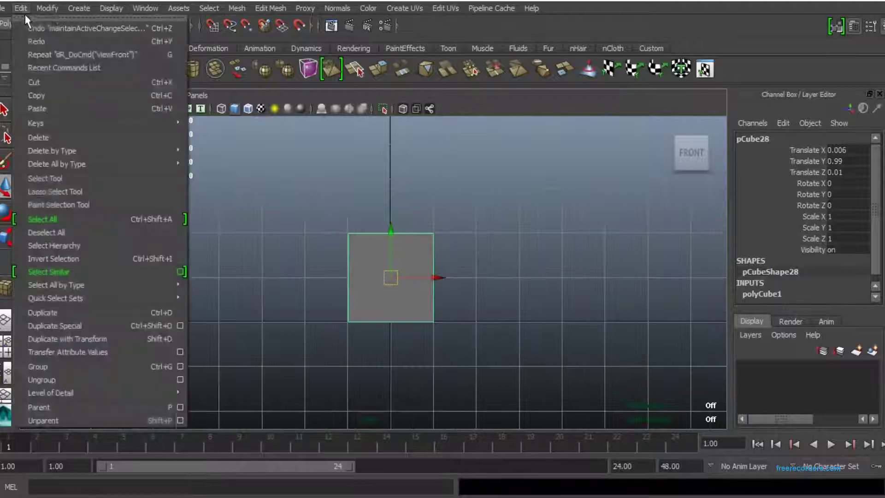
pyautogui.click(161, 313)
pyautogui.moveTo(440, 277); pyautogui.dragTo(537, 289)
pyautogui.hotkey('shift', 'd')
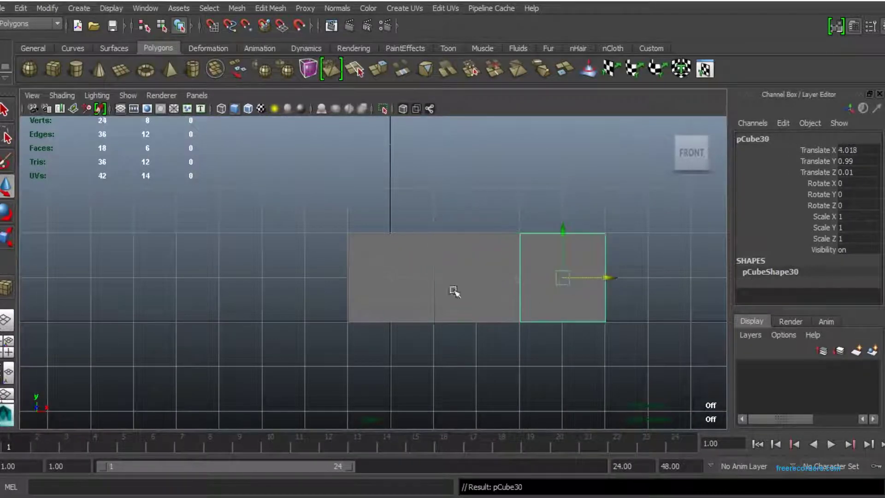
pyautogui.keyDown('alt'); pyautogui.moveTo(632, 274); pyautogui.dragTo(535, 294, button='middle'); pyautogui.keyUp('alt')
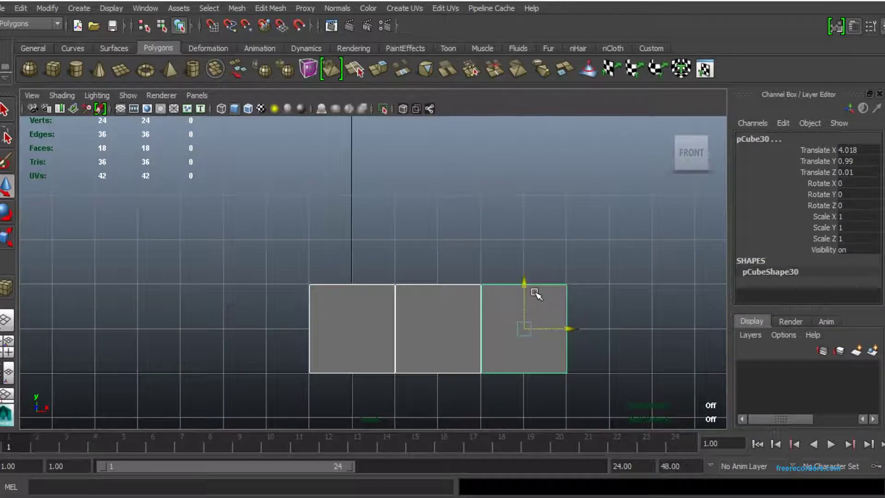
# Duplicate the row of three upward to form the middle and top rows
pyautogui.click(20, 8)
pyautogui.click(134, 315)
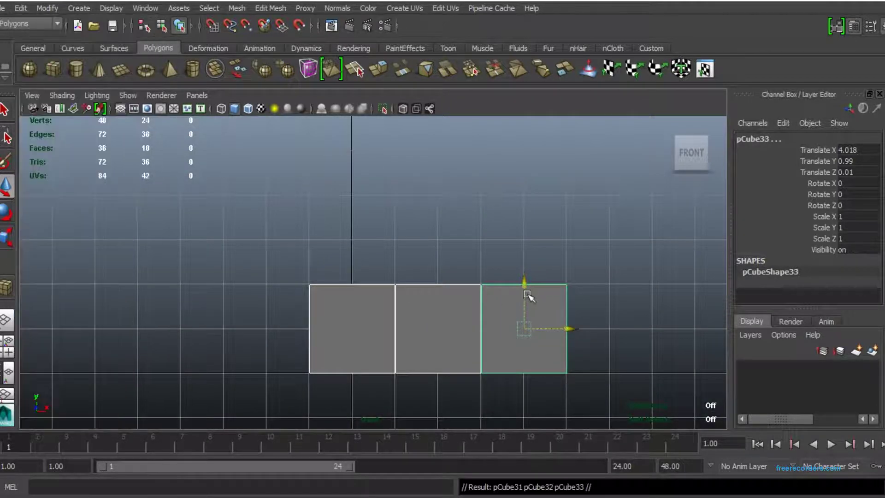
pyautogui.moveTo(515, 295); pyautogui.dragTo(515, 203)
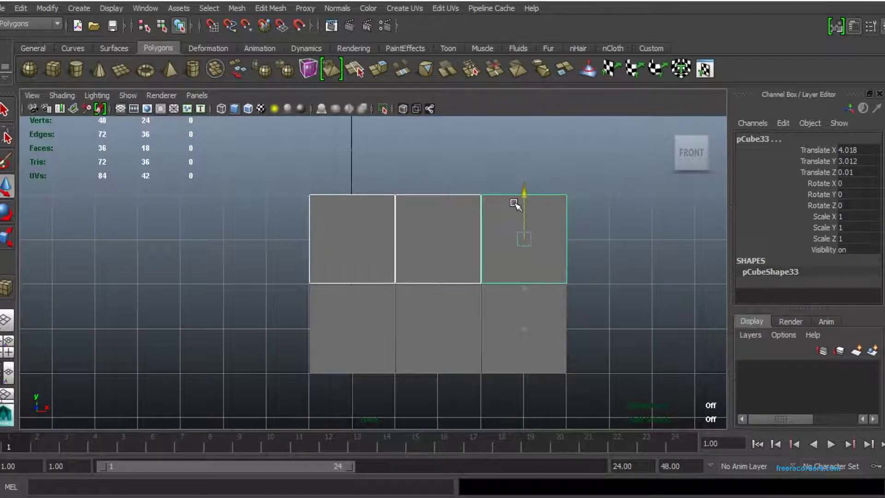
pyautogui.click(22, 8)
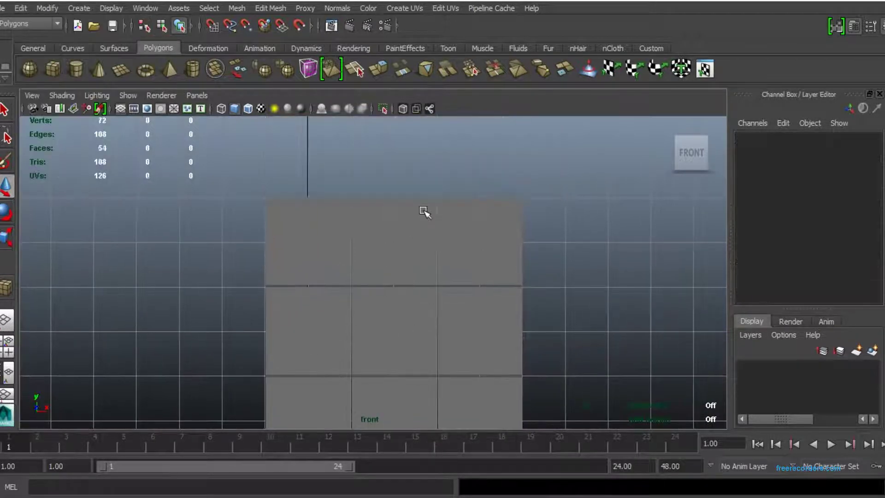
pyautogui.moveTo(561, 349); pyautogui.dragTo(300, 323)
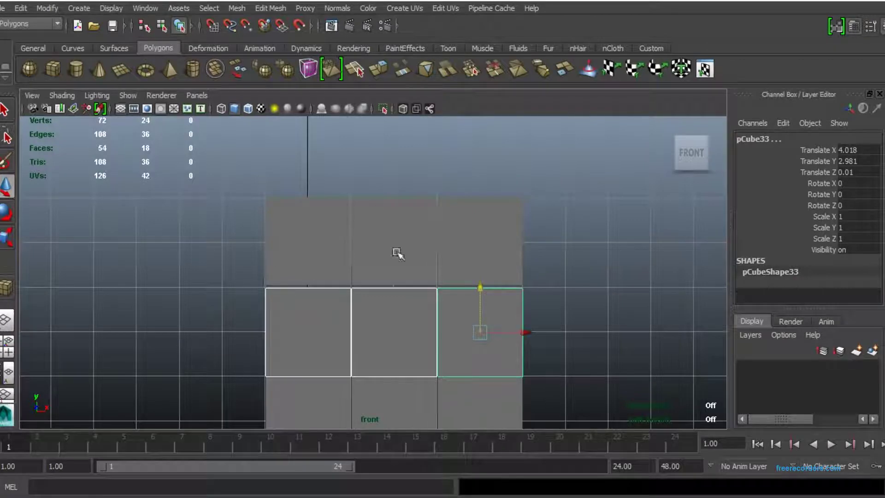
pyautogui.moveTo(253, 242); pyautogui.dragTo(422, 243)
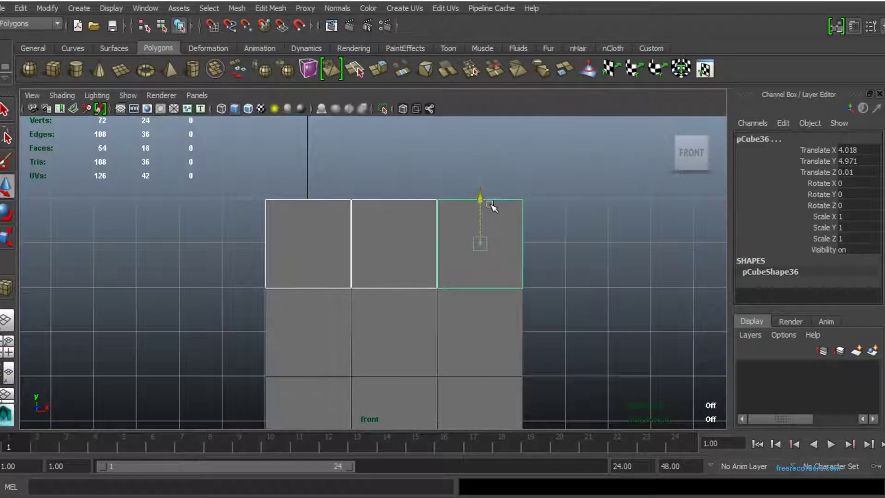
# Turn to the right-side view and check the wall by selecting its top row
pyautogui.click(616, 258)
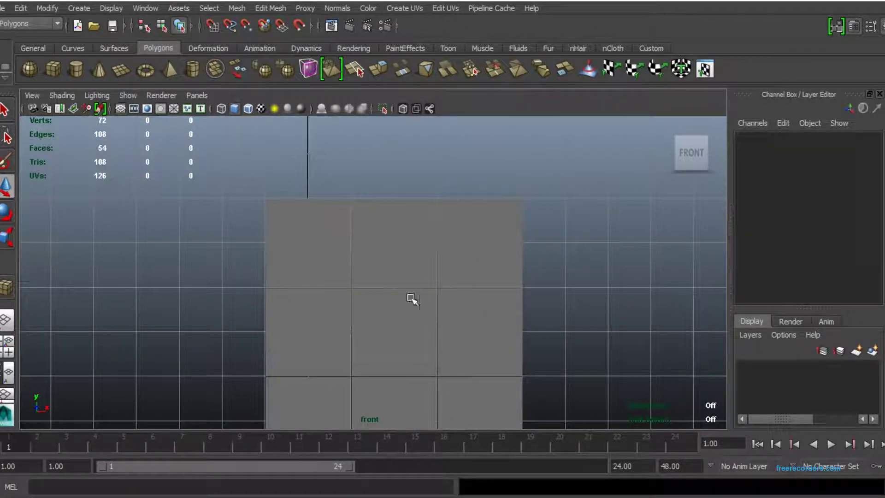
pyautogui.moveTo(360, 259)
pyautogui.keyDown('alt'); pyautogui.mouseDown()
pyautogui.moveTo(569, 312)
pyautogui.moveTo(484, 307)
pyautogui.moveTo(477, 356)
pyautogui.mouseUp(); pyautogui.keyUp('alt')
pyautogui.moveTo(463, 249)
pyautogui.mouseDown()
pyautogui.moveTo(453, 169)
pyautogui.moveTo(461, 189)
pyautogui.mouseUp()
pyautogui.click(548, 278)
# Duplicate the nine-cube wall backward along Z twice and view it in perspective
pyautogui.click(21, 7)
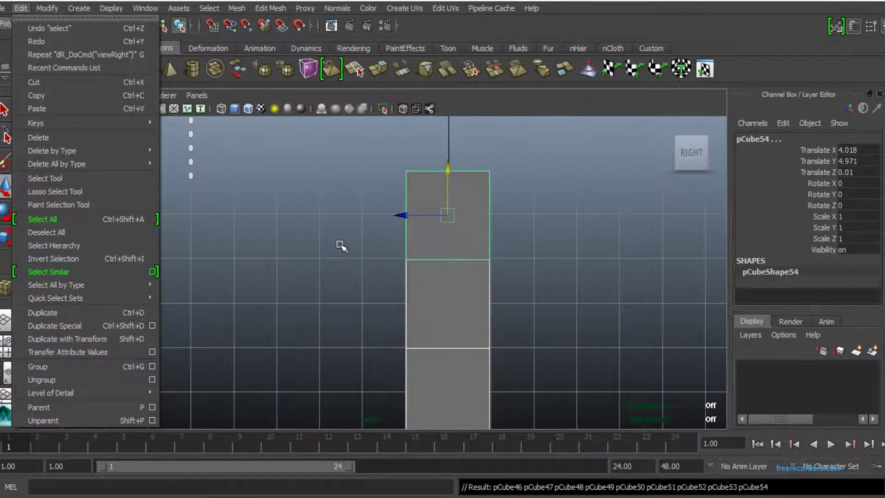
pyautogui.moveTo(403, 221); pyautogui.dragTo(492, 255)
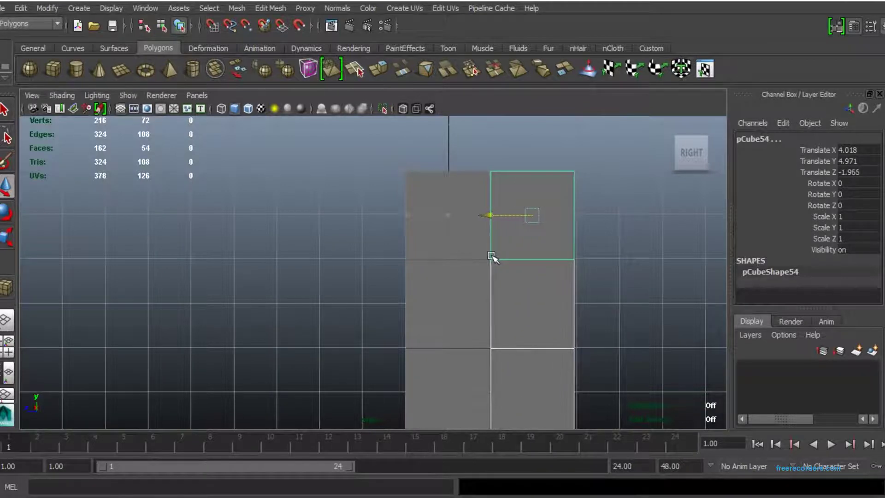
pyautogui.hotkey('shift', 'd')
pyautogui.click(349, 222)
pyautogui.scroll(-3, 496, 267)
pyautogui.press('space')
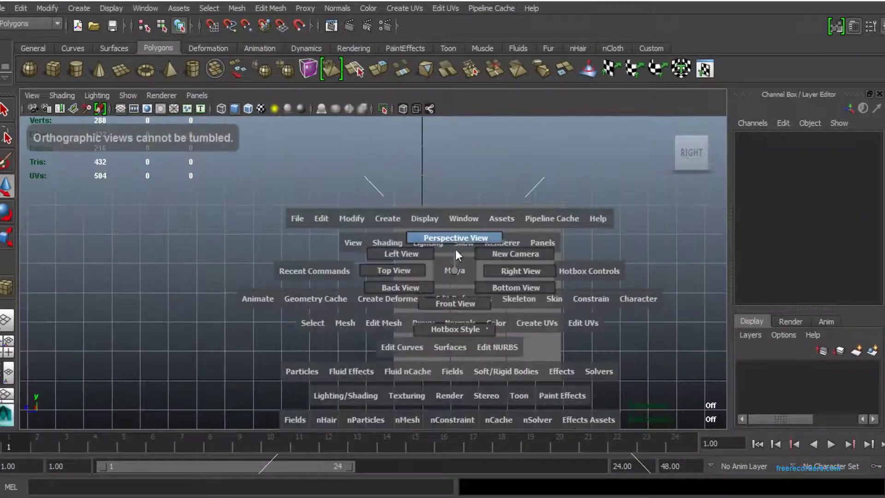
pyautogui.click(441, 181)
pyautogui.moveTo(453, 283)
pyautogui.keyDown('alt'); pyautogui.mouseDown()
pyautogui.moveTo(411, 328)
pyautogui.moveTo(371, 236)
pyautogui.moveTo(366, 296)
pyautogui.moveTo(326, 204)
pyautogui.moveTo(345, 248)
pyautogui.mouseUp(); pyautogui.keyUp('alt')
# In the right side view, select the cubes, undo an accidental move, and clear the selection
pyautogui.press('space')
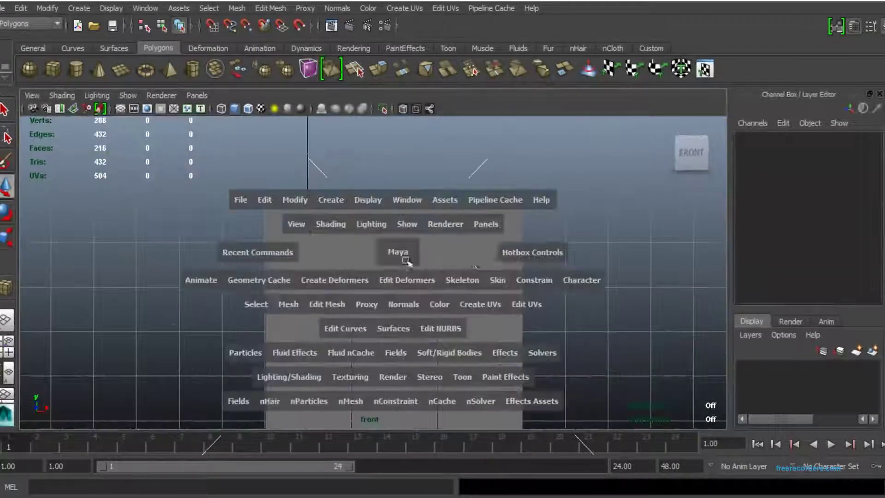
pyautogui.moveTo(401, 253); pyautogui.dragTo(465, 252)
pyautogui.moveTo(404, 204); pyautogui.dragTo(567, 425)
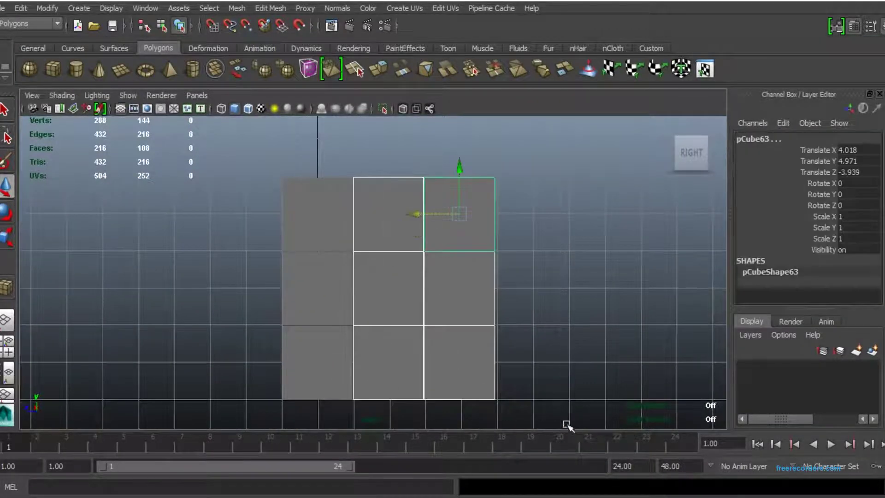
pyautogui.scroll(3, 377, 280)
pyautogui.scroll(3, 493, 310)
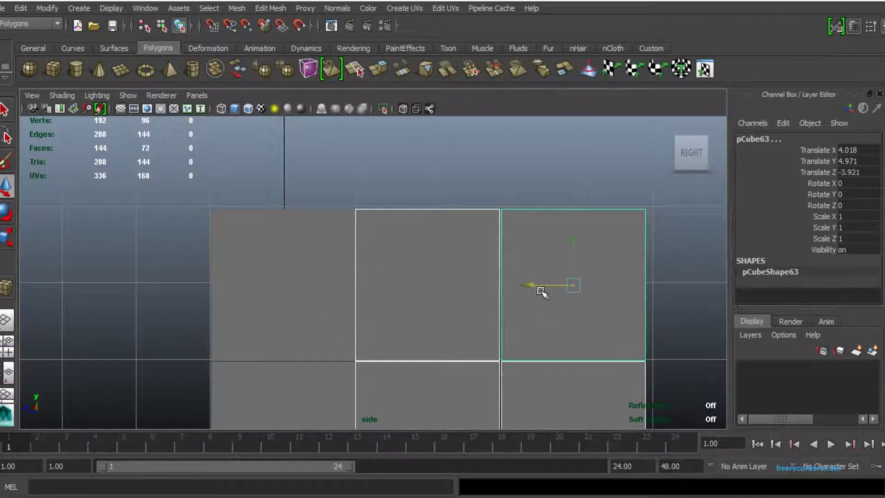
pyautogui.hotkey('ctrl', 'z')
pyautogui.hotkey('ctrl', 'z')
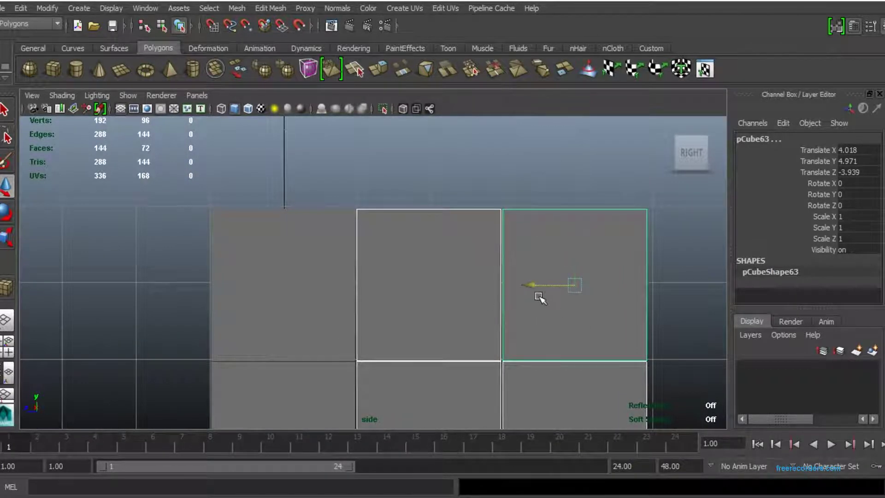
pyautogui.click(538, 295)
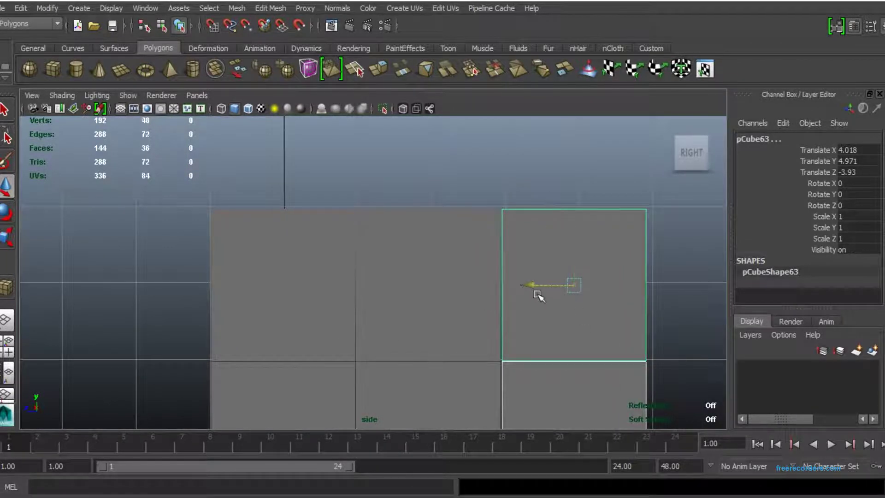
pyautogui.click(490, 190)
pyautogui.scroll(-3, 492, 343)
# Return to the perspective view and orbit around the whole 3×3×3 block
pyautogui.keyDown('alt'); pyautogui.moveTo(492, 344); pyautogui.dragTo(479, 322); pyautogui.keyUp('alt')
pyautogui.press('space')
pyautogui.moveTo(466, 258); pyautogui.dragTo(466, 249)
pyautogui.moveTo(425, 381)
pyautogui.keyDown('alt'); pyautogui.mouseDown()
pyautogui.moveTo(463, 350)
pyautogui.moveTo(420, 328)
pyautogui.moveTo(430, 316)
pyautogui.mouseUp(); pyautogui.keyUp('alt')
# Combine all 27 cubes into a single polygon mesh
pyautogui.click(423, 262)
pyautogui.keyDown('shift'); pyautogui.moveTo(423, 262); pyautogui.dragTo(434, 407, button='right'); pyautogui.keyUp('shift')
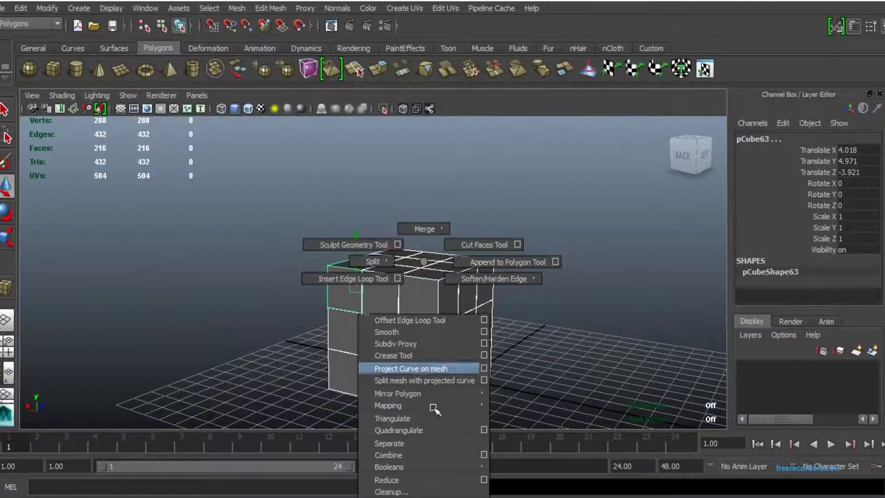
pyautogui.keyDown('alt'); pyautogui.moveTo(433, 408); pyautogui.dragTo(446, 339); pyautogui.keyUp('alt')
pyautogui.moveTo(405, 213); pyautogui.dragTo(405, 244, button='right')
# Select the nine top faces in face mode and extrude them into separate tiles
pyautogui.click(376, 290)
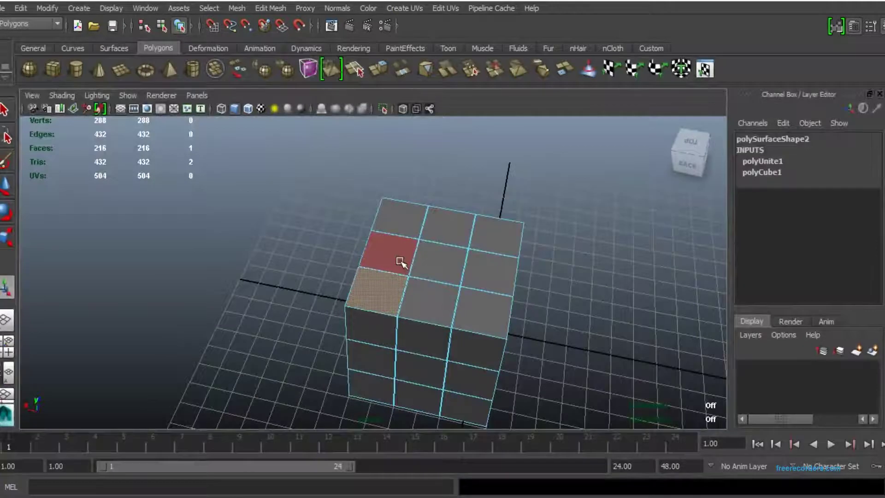
pyautogui.keyDown('shift'); pyautogui.click(451, 235); pyautogui.keyUp('shift')
pyautogui.keyDown('shift'); pyautogui.click(495, 233); pyautogui.keyUp('shift')
pyautogui.keyDown('shift'); pyautogui.click(489, 272); pyautogui.keyUp('shift')
pyautogui.keyDown('shift'); pyautogui.click(482, 311); pyautogui.keyUp('shift')
pyautogui.keyDown('shift'); pyautogui.click(444, 261); pyautogui.keyUp('shift')
pyautogui.keyDown('alt'); pyautogui.moveTo(458, 283); pyautogui.dragTo(414, 260); pyautogui.keyUp('alt')
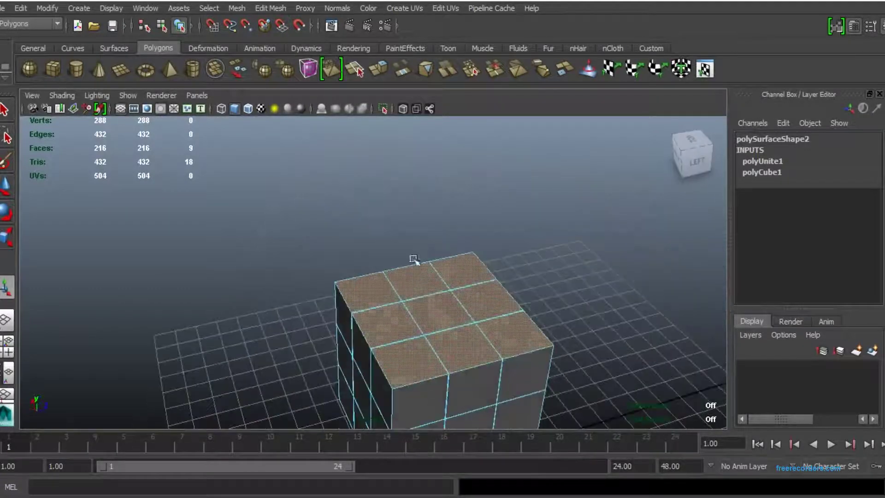
pyautogui.click(400, 69)
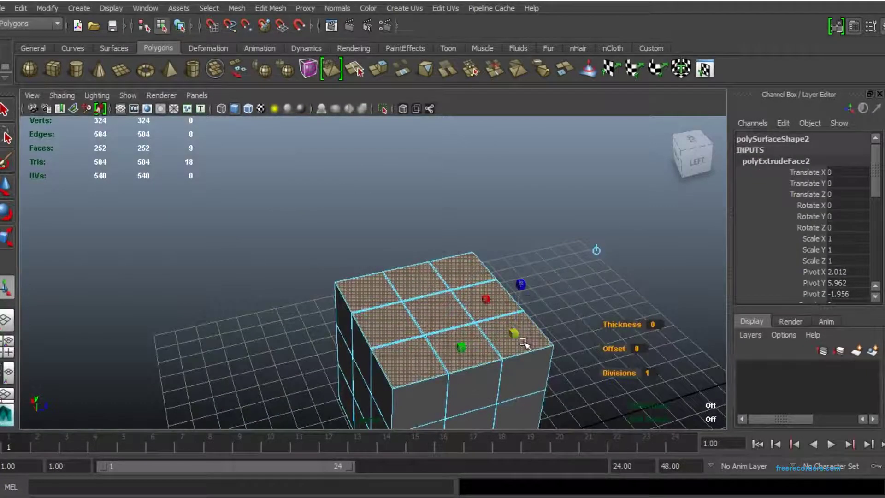
pyautogui.moveTo(523, 342)
pyautogui.keyDown('alt'); pyautogui.mouseDown()
pyautogui.moveTo(544, 318)
pyautogui.moveTo(458, 213)
pyautogui.mouseUp(); pyautogui.keyUp('alt')
pyautogui.scroll(3, 556, 299)
pyautogui.moveTo(458, 213); pyautogui.dragTo(421, 285, button='right')
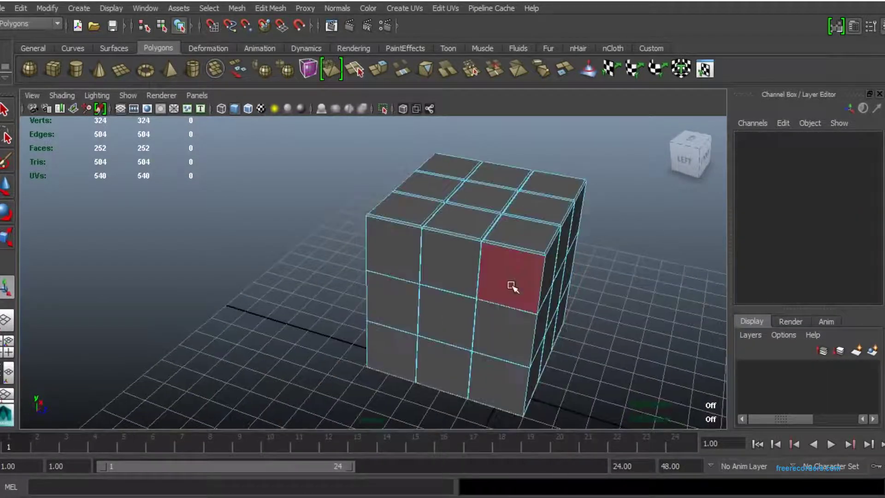
# Extrude a first side's tile faces and drag the manipulator to set the groove inset
pyautogui.click(510, 280)
pyautogui.keyDown('shift'); pyautogui.click(450, 281); pyautogui.keyUp('shift')
pyautogui.keyDown('shift'); pyautogui.click(456, 326); pyautogui.keyUp('shift')
pyautogui.keyDown('alt'); pyautogui.moveTo(459, 364); pyautogui.dragTo(376, 251); pyautogui.keyUp('alt')
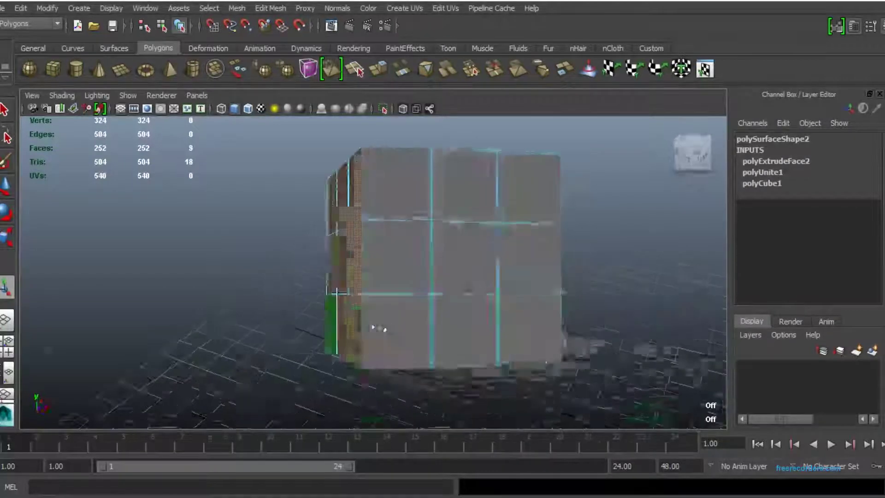
pyautogui.click(376, 68)
pyautogui.scroll(5, 457, 322)
pyautogui.keyDown('alt'); pyautogui.moveTo(457, 323); pyautogui.dragTo(440, 377); pyautogui.keyUp('alt')
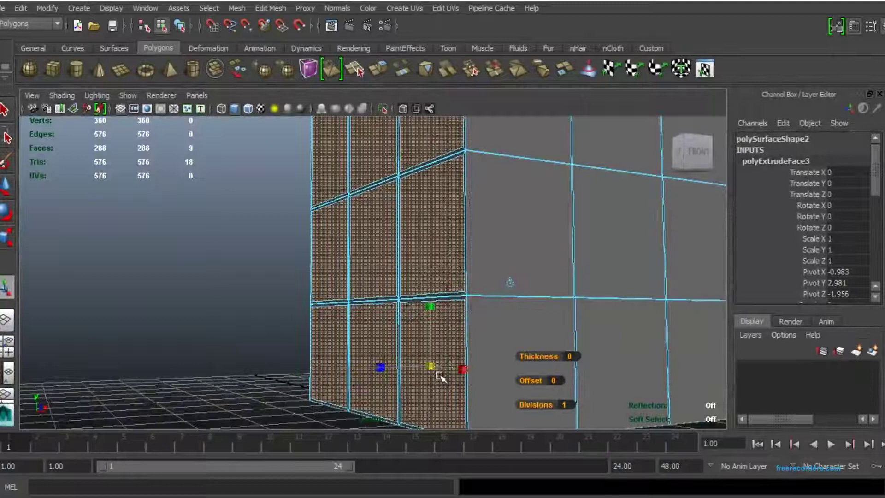
pyautogui.moveTo(438, 376); pyautogui.dragTo(402, 378)
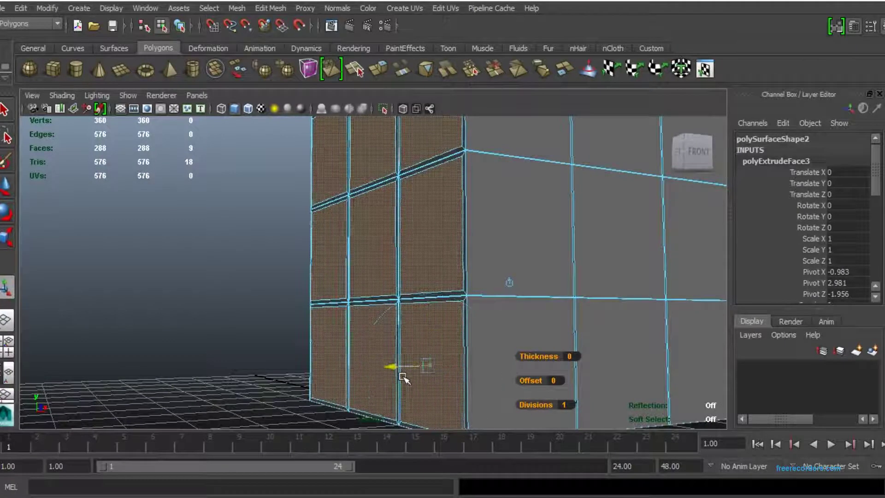
pyautogui.moveTo(400, 347)
pyautogui.keyDown('alt'); pyautogui.mouseDown()
pyautogui.moveTo(421, 284)
pyautogui.moveTo(381, 239)
pyautogui.moveTo(375, 253)
pyautogui.moveTo(342, 261)
pyautogui.mouseUp(); pyautogui.keyUp('alt')
pyautogui.scroll(-3, 340, 356)
pyautogui.scroll(3, 278, 400)
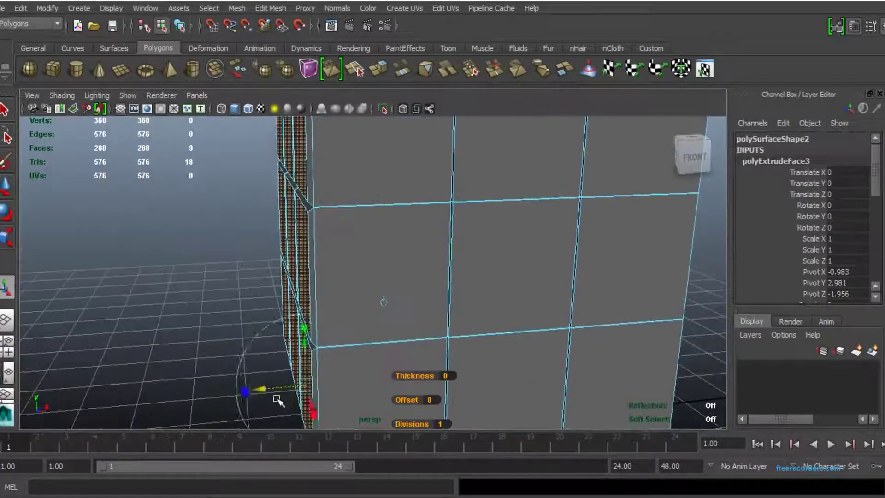
pyautogui.click(272, 397)
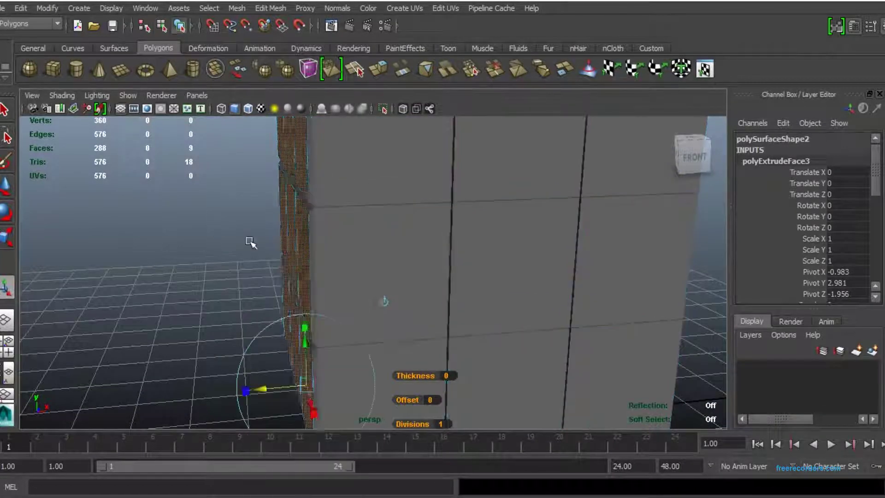
pyautogui.moveTo(274, 395)
pyautogui.keyDown('alt'); pyautogui.mouseDown()
pyautogui.moveTo(345, 328)
pyautogui.moveTo(386, 214)
pyautogui.mouseUp(); pyautogui.keyUp('alt')
# Extrude the next side's nine tile faces into separate tiles
pyautogui.moveTo(385, 213); pyautogui.dragTo(386, 247, button='right')
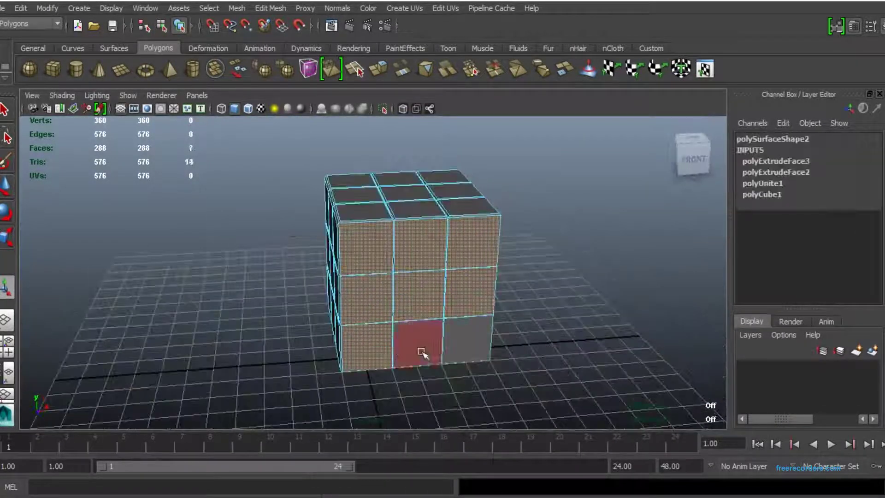
pyautogui.keyDown('alt'); pyautogui.moveTo(421, 352); pyautogui.dragTo(366, 179); pyautogui.keyUp('alt')
pyautogui.click(378, 70)
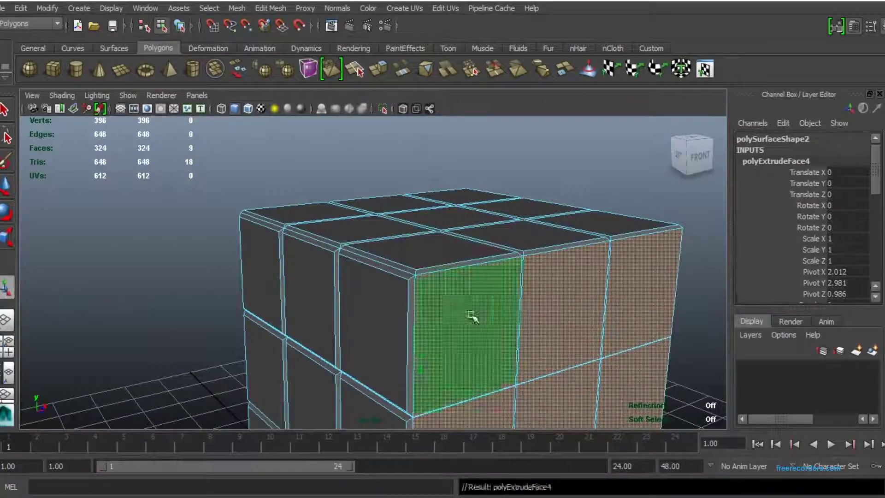
pyautogui.keyDown('alt'); pyautogui.moveTo(470, 316); pyautogui.dragTo(410, 277); pyautogui.keyUp('alt')
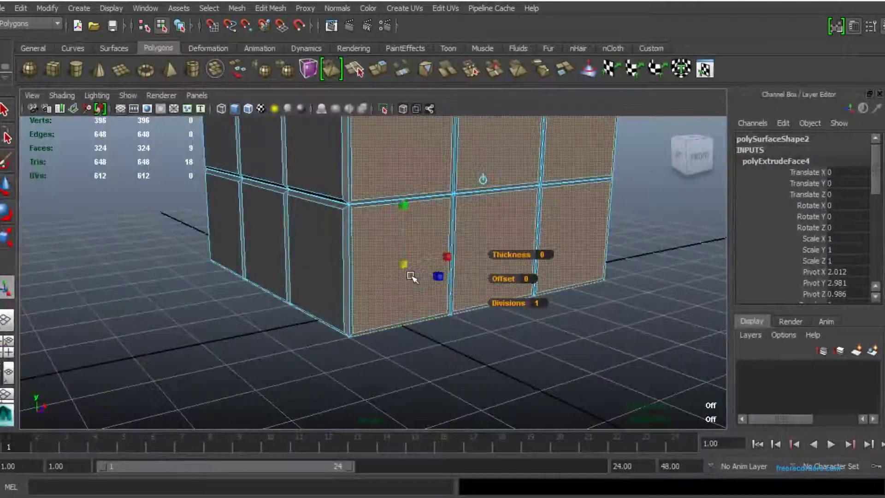
pyautogui.keyDown('alt'); pyautogui.moveTo(410, 275); pyautogui.dragTo(362, 251); pyautogui.keyUp('alt')
pyautogui.keyDown('alt'); pyautogui.moveTo(362, 251); pyautogui.dragTo(444, 259, button='right'); pyautogui.keyUp('alt')
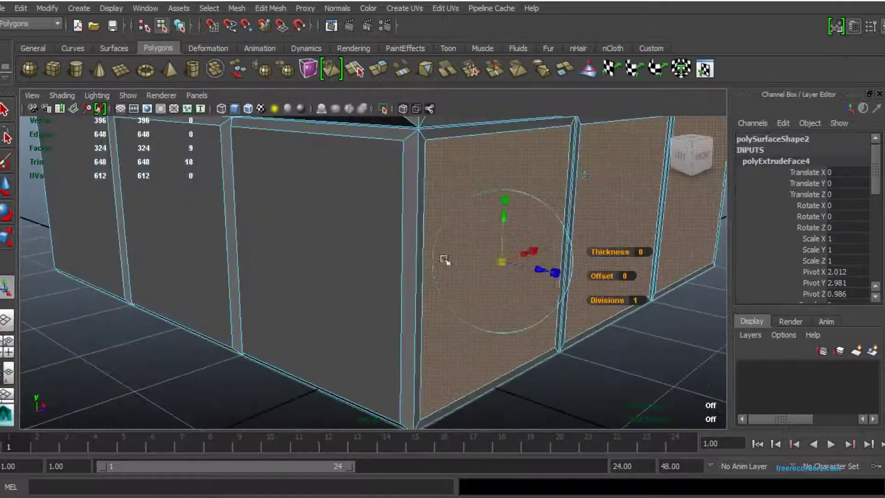
pyautogui.keyDown('alt'); pyautogui.moveTo(553, 281); pyautogui.dragTo(487, 231); pyautogui.keyUp('alt')
pyautogui.moveTo(464, 208); pyautogui.dragTo(517, 192, button='right')
pyautogui.scroll(-5, 613, 289)
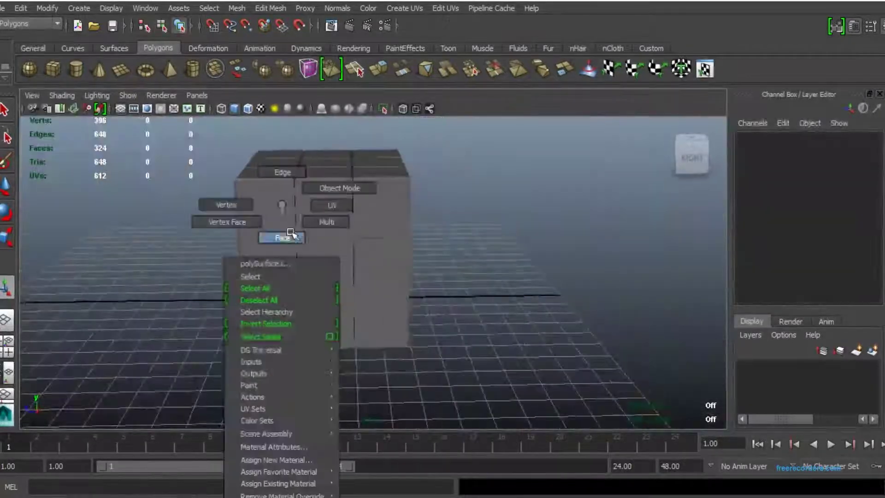
# Box-select another side's nine tile faces, extrude them and adjust with the manipulator
pyautogui.moveTo(296, 197); pyautogui.dragTo(297, 219, button='right')
pyautogui.moveTo(231, 157); pyautogui.dragTo(316, 316)
pyautogui.moveTo(316, 316)
pyautogui.keyDown('alt'); pyautogui.mouseDown()
pyautogui.moveTo(371, 296)
pyautogui.moveTo(322, 276)
pyautogui.mouseUp(); pyautogui.keyUp('alt')
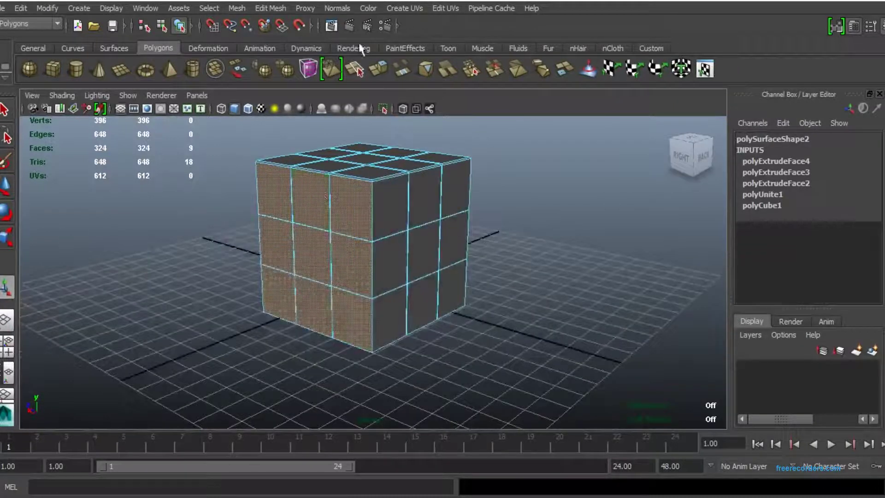
pyautogui.click(378, 69)
pyautogui.scroll(5, 257, 296)
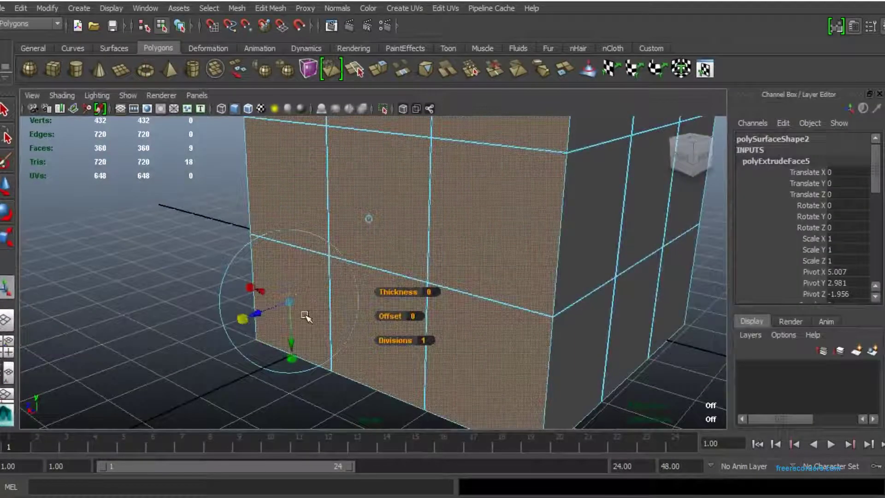
pyautogui.keyDown('alt'); pyautogui.moveTo(297, 310); pyautogui.dragTo(307, 299); pyautogui.keyUp('alt')
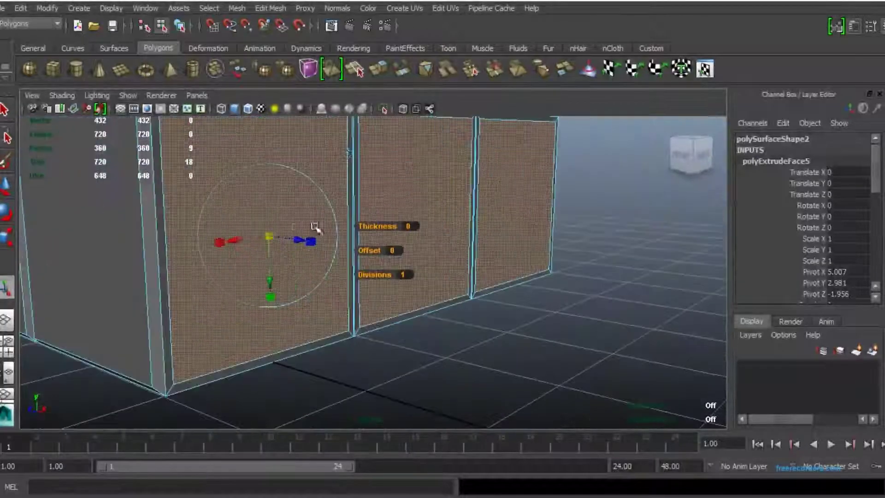
pyautogui.click(306, 298)
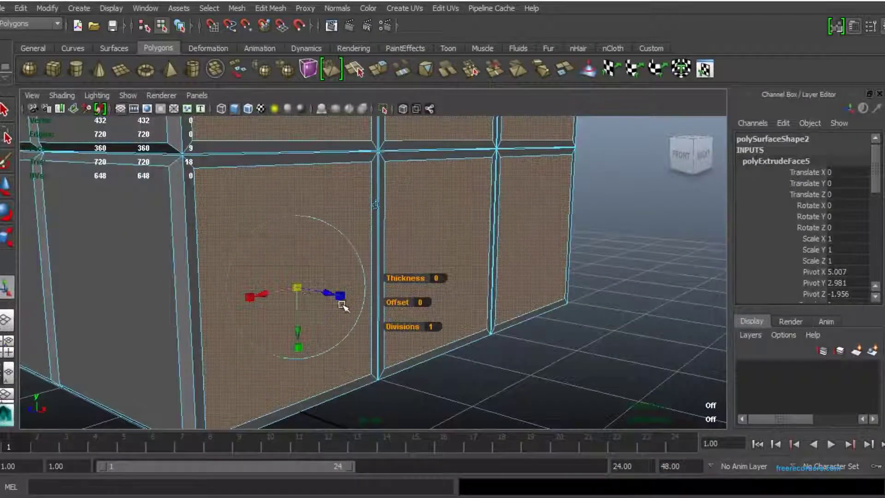
pyautogui.keyDown('alt'); pyautogui.moveTo(342, 305); pyautogui.dragTo(336, 297); pyautogui.keyUp('alt')
pyautogui.moveTo(286, 228); pyautogui.dragTo(276, 258, button='right')
pyautogui.moveTo(295, 276)
pyautogui.keyDown('alt'); pyautogui.mouseDown()
pyautogui.moveTo(377, 266)
pyautogui.moveTo(451, 271)
pyautogui.mouseUp(); pyautogui.keyUp('alt')
# Select the back-side tile faces, extrude them as polyExtrudeFace6, then deselect
pyautogui.moveTo(451, 271); pyautogui.dragTo(645, 347, button='right')
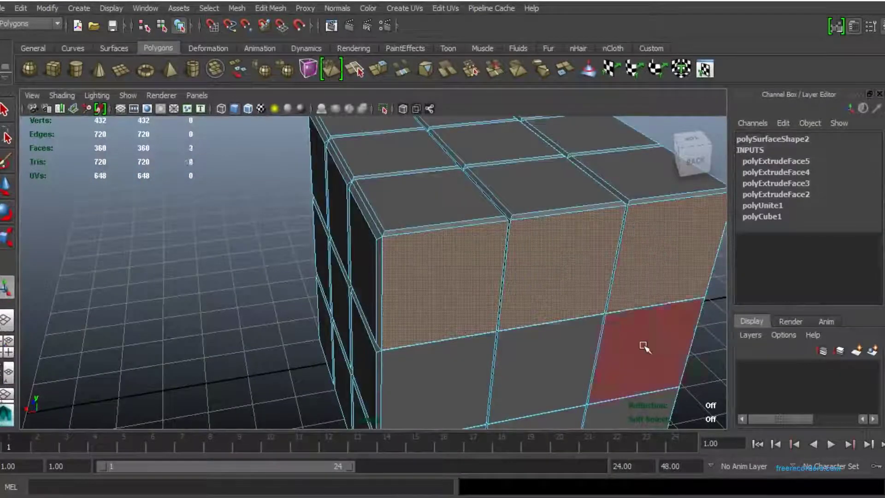
pyautogui.keyDown('shift'); pyautogui.click(645, 347); pyautogui.keyUp('shift')
pyautogui.keyDown('shift'); pyautogui.click(567, 279); pyautogui.keyUp('shift')
pyautogui.keyDown('shift'); pyautogui.click(628, 332); pyautogui.keyUp('shift')
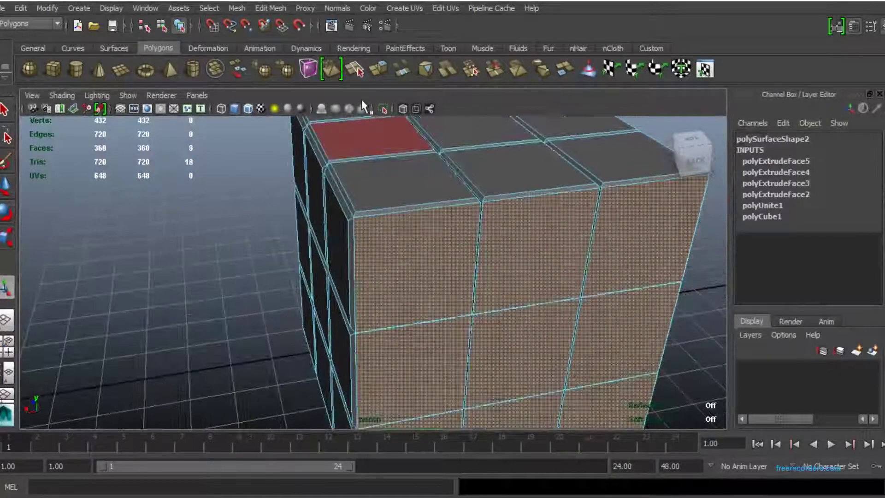
pyautogui.click(379, 68)
pyautogui.keyDown('alt'); pyautogui.moveTo(530, 299); pyautogui.dragTo(607, 359); pyautogui.keyUp('alt')
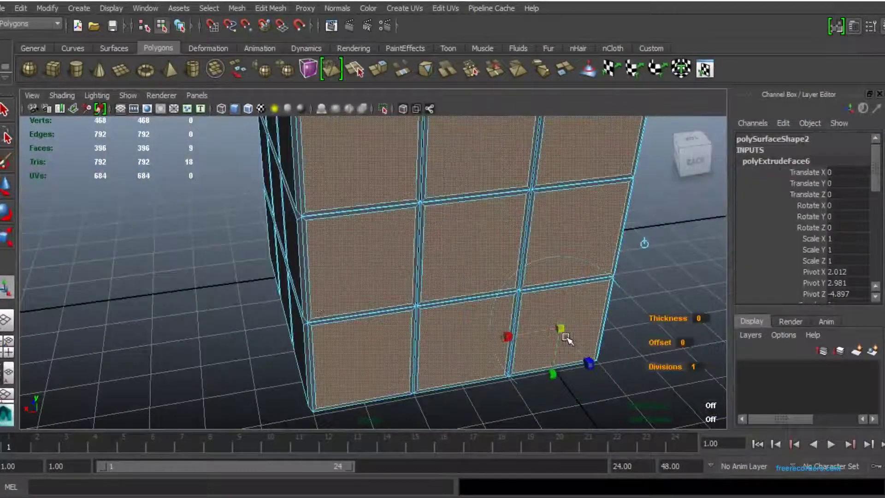
pyautogui.keyDown('alt'); pyautogui.moveTo(567, 339); pyautogui.dragTo(582, 212); pyautogui.keyUp('alt')
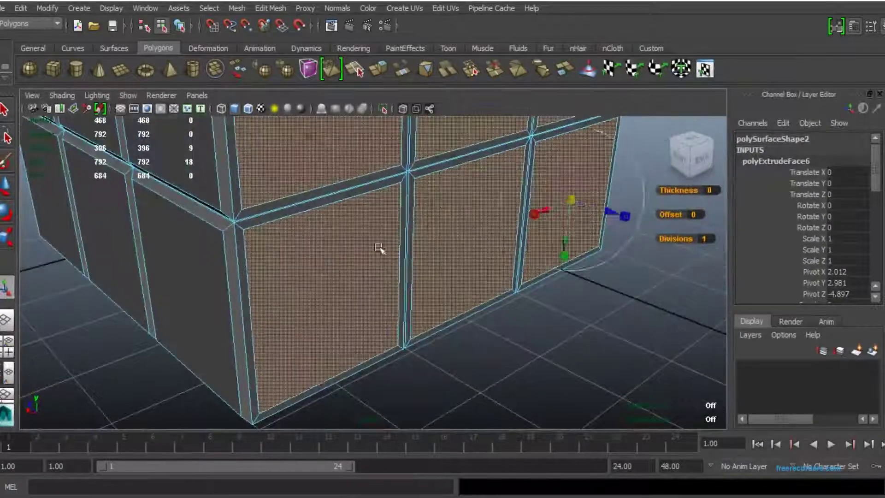
pyautogui.keyDown('alt'); pyautogui.moveTo(379, 249); pyautogui.dragTo(501, 233); pyautogui.keyUp('alt')
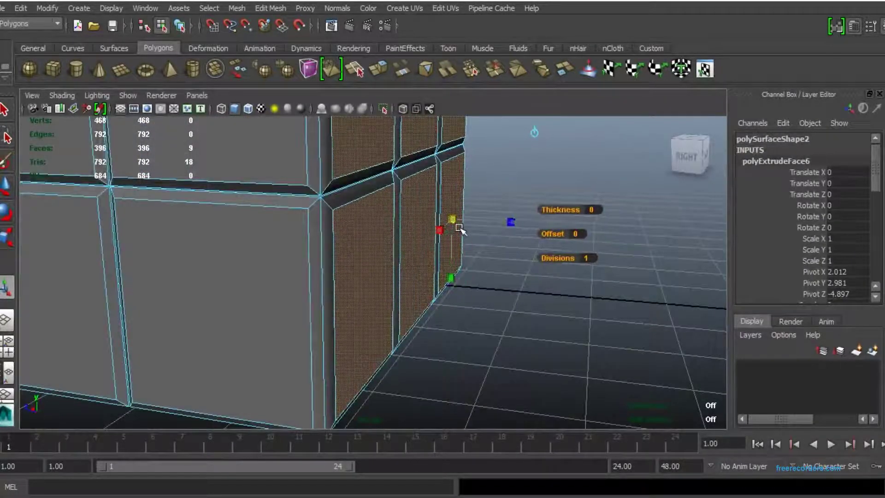
pyautogui.keyDown('alt'); pyautogui.moveTo(506, 232); pyautogui.dragTo(480, 395); pyautogui.keyUp('alt')
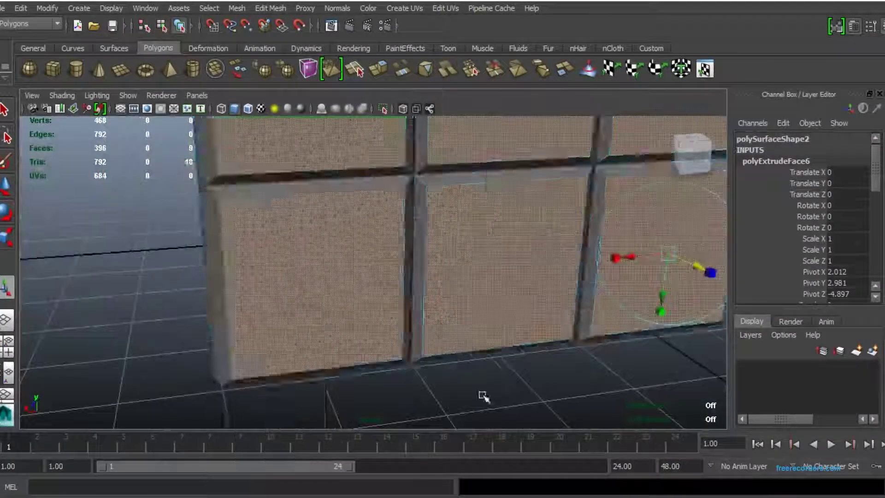
pyautogui.click(479, 394)
pyautogui.keyDown('alt'); pyautogui.moveTo(405, 296); pyautogui.dragTo(420, 280); pyautogui.keyUp('alt')
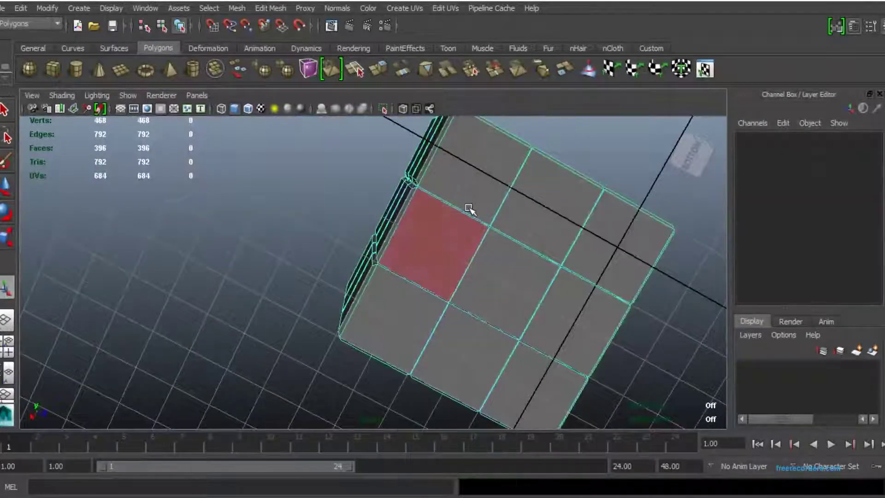
# Extrude the bottom tile faces with Ctrl+E, adding polyExtrudeFace7
pyautogui.keyDown('alt'); pyautogui.moveTo(517, 379); pyautogui.dragTo(611, 241); pyautogui.keyUp('alt')
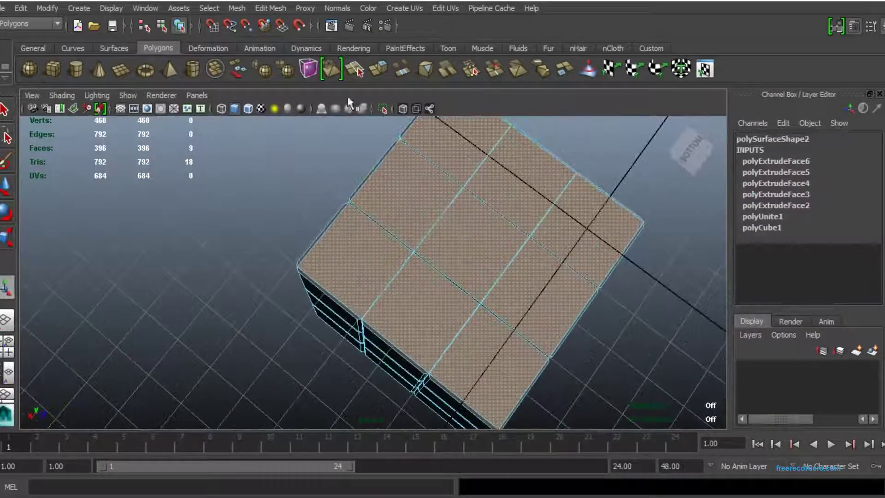
pyautogui.hotkey('ctrl', 'e')
pyautogui.moveTo(611, 272)
pyautogui.keyDown('alt'); pyautogui.mouseDown()
pyautogui.moveTo(406, 238)
pyautogui.moveTo(414, 221)
pyautogui.mouseUp(); pyautogui.keyUp('alt')
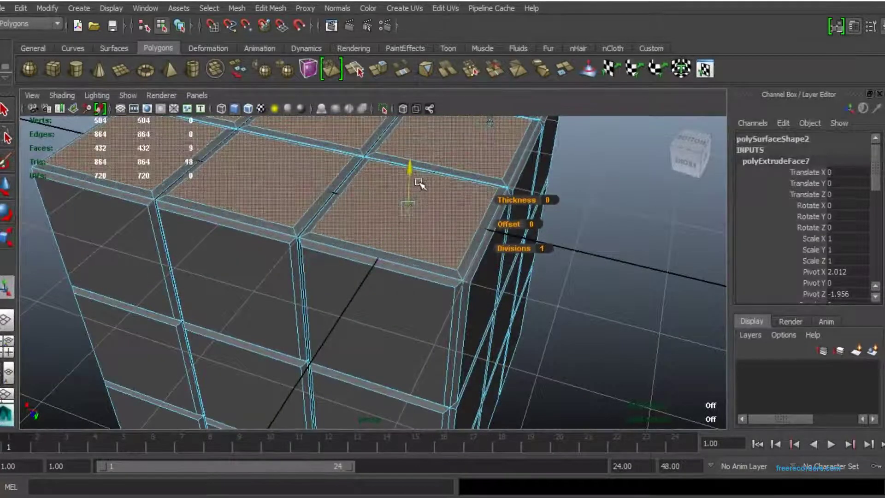
pyautogui.moveTo(419, 186)
pyautogui.keyDown('alt'); pyautogui.mouseDown()
pyautogui.moveTo(433, 201)
pyautogui.moveTo(415, 296)
pyautogui.mouseUp(); pyautogui.keyUp('alt')
pyautogui.moveTo(520, 221); pyautogui.dragTo(588, 193, button='right')
pyautogui.moveTo(589, 193)
pyautogui.keyDown('alt'); pyautogui.mouseDown()
pyautogui.moveTo(480, 280)
pyautogui.moveTo(334, 291)
pyautogui.moveTo(413, 288)
pyautogui.moveTo(435, 203)
pyautogui.mouseUp(); pyautogui.keyUp('alt')
pyautogui.hotkey('ctrl', 'z')
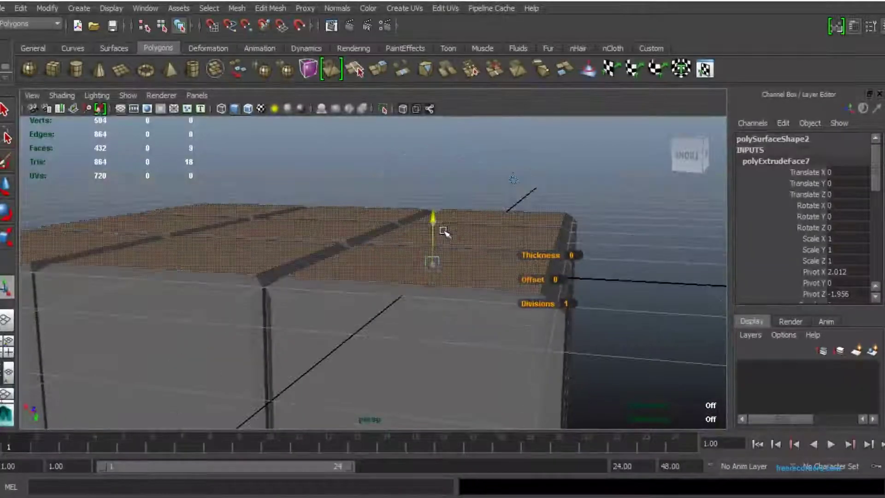
# Reselect the whole cube and pick its top tile faces
pyautogui.moveTo(316, 272)
pyautogui.keyDown('alt'); pyautogui.mouseDown()
pyautogui.moveTo(405, 188)
pyautogui.moveTo(427, 336)
pyautogui.mouseUp(); pyautogui.keyUp('alt')
pyautogui.keyDown('alt'); pyautogui.moveTo(427, 336); pyautogui.dragTo(466, 358, button='right'); pyautogui.keyUp('alt')
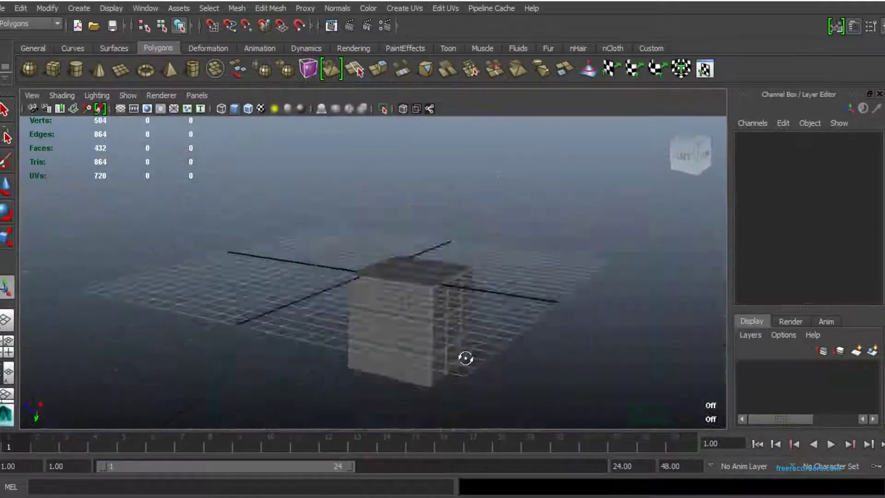
pyautogui.moveTo(466, 358)
pyautogui.keyDown('alt'); pyautogui.mouseDown()
pyautogui.moveTo(465, 263)
pyautogui.moveTo(391, 276)
pyautogui.moveTo(430, 302)
pyautogui.mouseUp(); pyautogui.keyUp('alt')
pyautogui.click(391, 277)
pyautogui.keyDown('alt'); pyautogui.moveTo(430, 302); pyautogui.dragTo(418, 310, button='right'); pyautogui.keyUp('alt')
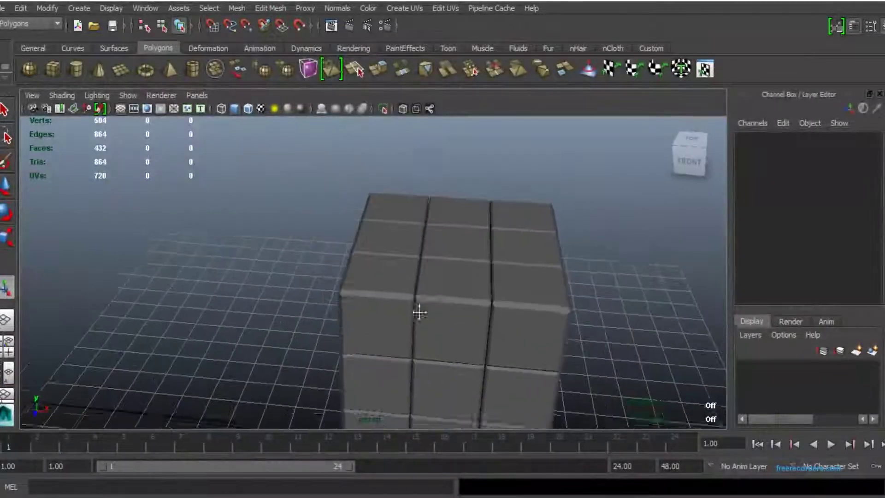
pyautogui.moveTo(418, 309)
pyautogui.keyDown('alt'); pyautogui.mouseDown()
pyautogui.moveTo(399, 291)
pyautogui.moveTo(405, 223)
pyautogui.mouseUp(); pyautogui.keyUp('alt')
pyautogui.keyDown('shift'); pyautogui.click(405, 223); pyautogui.keyUp('shift')
pyautogui.keyDown('shift'); pyautogui.click(529, 292); pyautogui.keyUp('shift')
# Assign a new white Blinn material (blinn1) to the cube's top faces
pyautogui.keyDown('alt'); pyautogui.moveTo(529, 292); pyautogui.dragTo(439, 213); pyautogui.keyUp('alt')
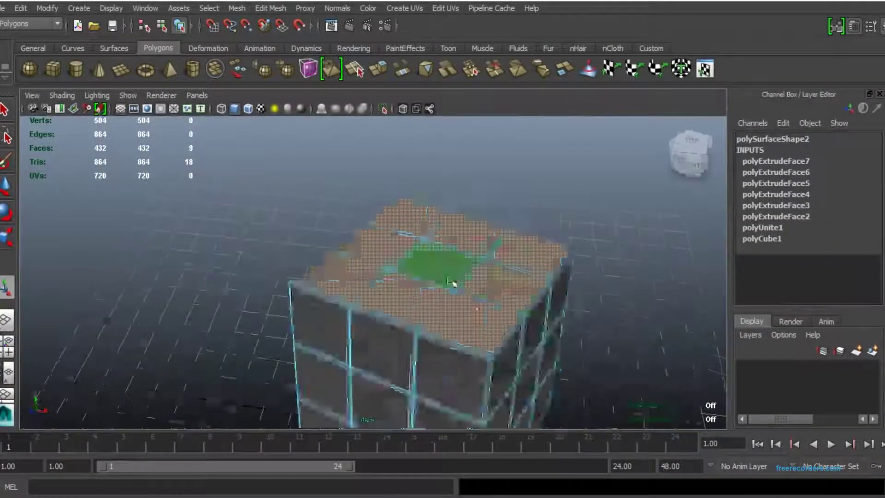
pyautogui.moveTo(439, 212); pyautogui.dragTo(457, 468, button='right')
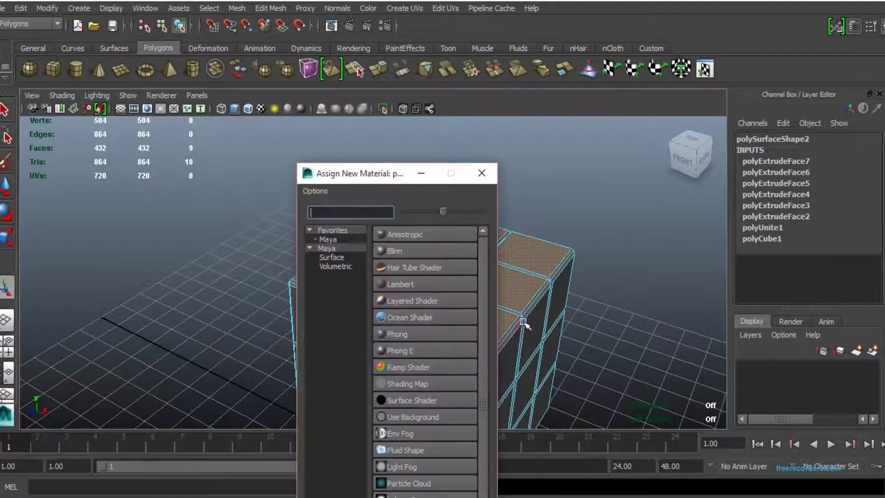
pyautogui.click(394, 250)
pyautogui.moveTo(405, 212); pyautogui.dragTo(406, 477, button='right')
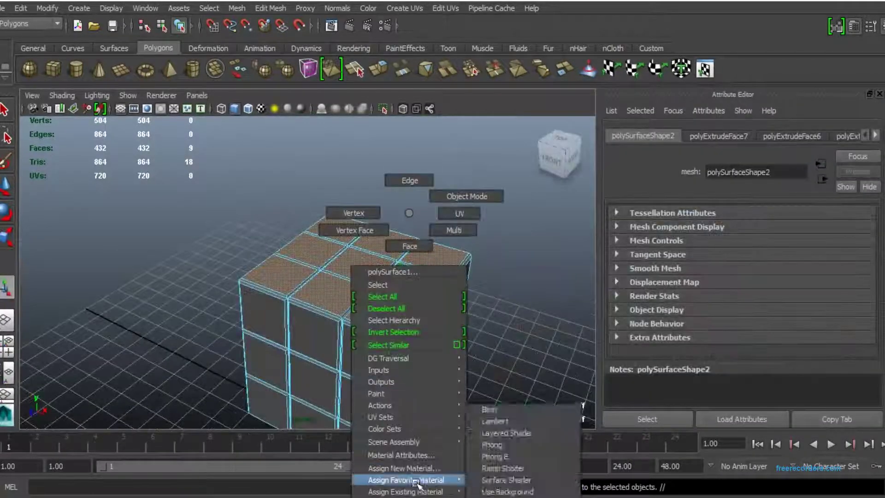
pyautogui.click(732, 294)
pyautogui.moveTo(730, 295); pyautogui.dragTo(666, 268)
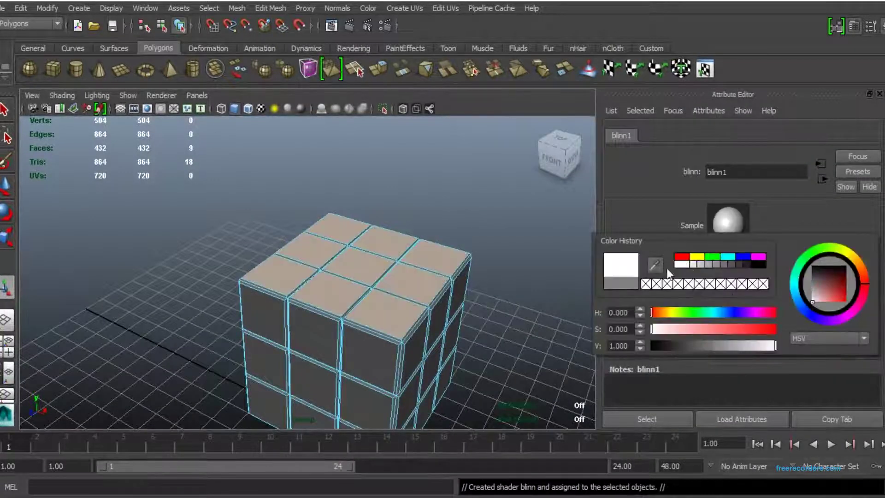
pyautogui.moveTo(401, 213); pyautogui.dragTo(455, 213, button='right')
# Select the nine right-side tiles and give them a new blue Blinn (blinn2)
pyautogui.click(366, 346)
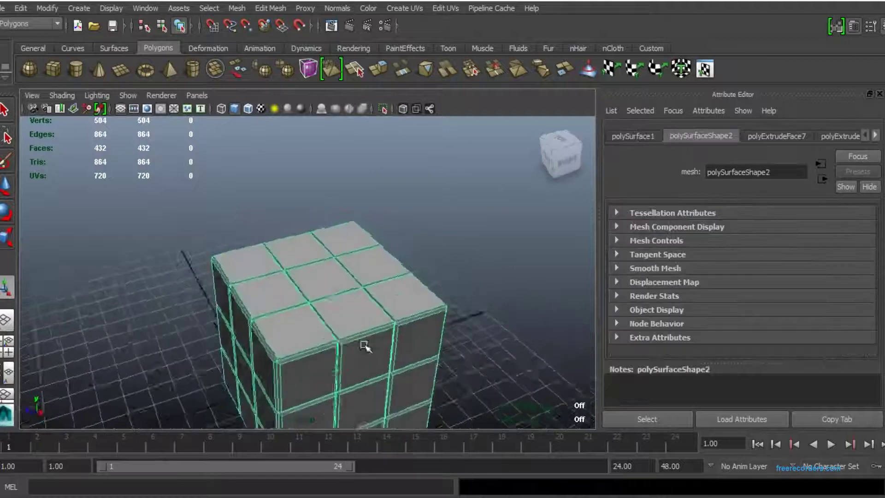
pyautogui.keyDown('alt'); pyautogui.moveTo(366, 345); pyautogui.dragTo(375, 217); pyautogui.keyUp('alt')
pyautogui.moveTo(375, 217); pyautogui.dragTo(375, 244, button='right')
pyautogui.keyDown('shift'); pyautogui.moveTo(435, 265); pyautogui.dragTo(461, 332); pyautogui.keyUp('shift')
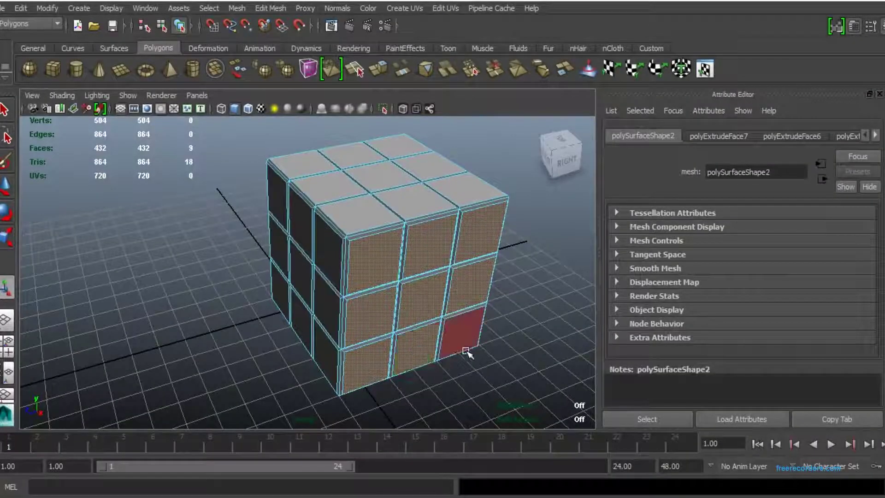
pyautogui.moveTo(375, 217); pyautogui.dragTo(400, 479, button='right')
pyautogui.click(399, 259)
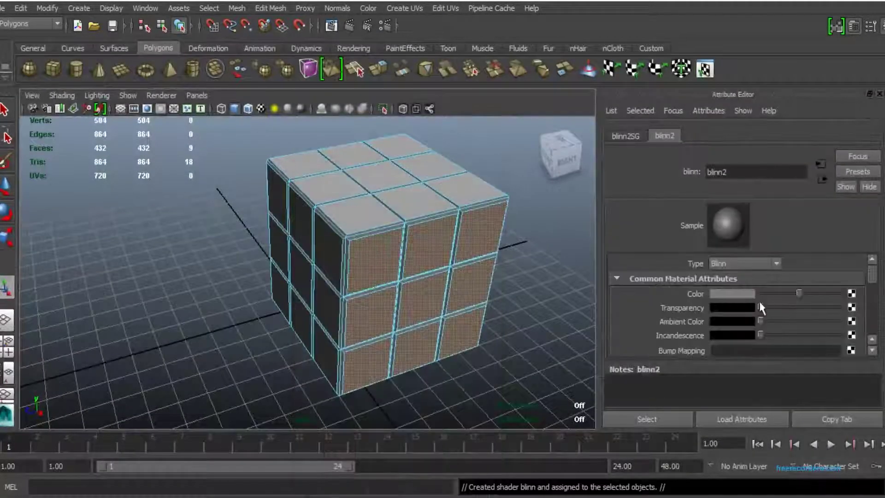
pyautogui.click(747, 294)
pyautogui.click(767, 306)
pyautogui.moveTo(376, 213); pyautogui.dragTo(385, 286, button='right')
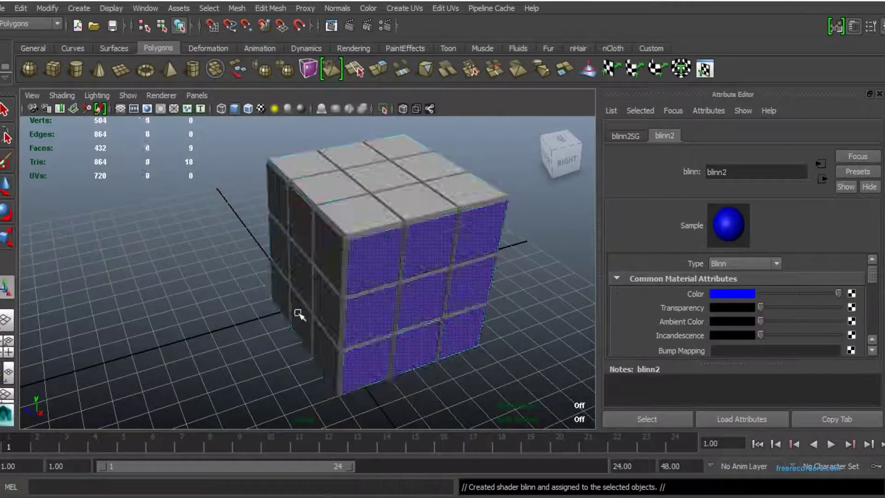
pyautogui.keyDown('alt'); pyautogui.moveTo(297, 316); pyautogui.dragTo(401, 257); pyautogui.keyUp('alt')
pyautogui.moveTo(401, 257); pyautogui.dragTo(401, 277, button='right')
# Give the nine front tiles a new yellow Blinn material (blinn3)
pyautogui.keyDown('shift'); pyautogui.moveTo(343, 261); pyautogui.dragTo(405, 318); pyautogui.keyUp('shift')
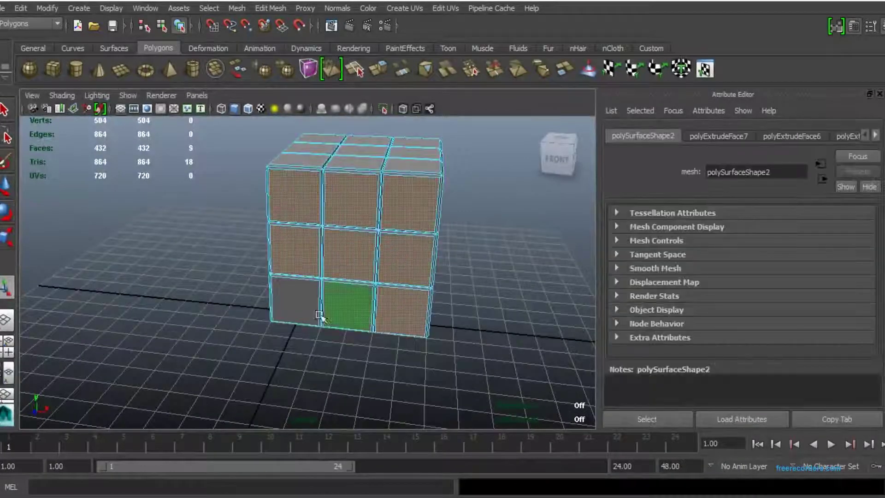
pyautogui.moveTo(352, 213); pyautogui.dragTo(361, 258, button='right')
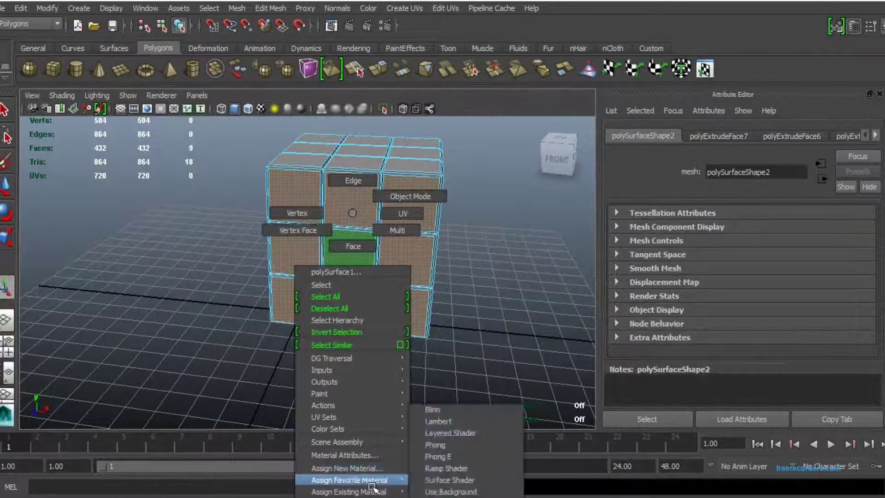
pyautogui.click(347, 468)
pyautogui.click(392, 250)
pyautogui.click(743, 295)
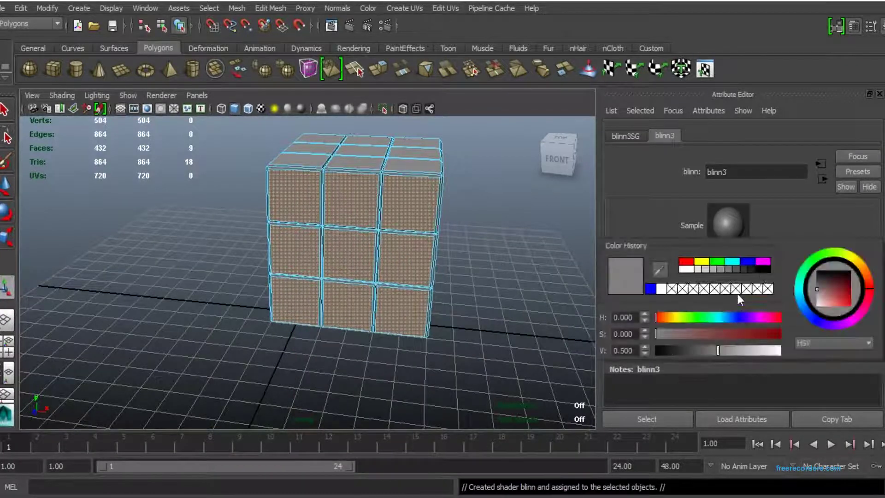
pyautogui.click(682, 310)
# Give the back tiles a new Blinn (blinn4) tuned to orange-red via HSV
pyautogui.moveTo(393, 202); pyautogui.dragTo(426, 200, button='right')
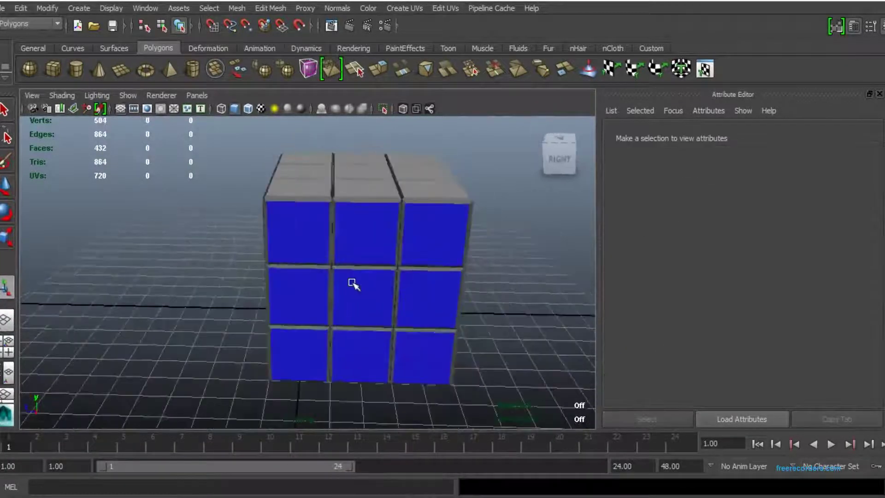
pyautogui.keyDown('shift'); pyautogui.moveTo(351, 310); pyautogui.dragTo(277, 382); pyautogui.keyUp('shift')
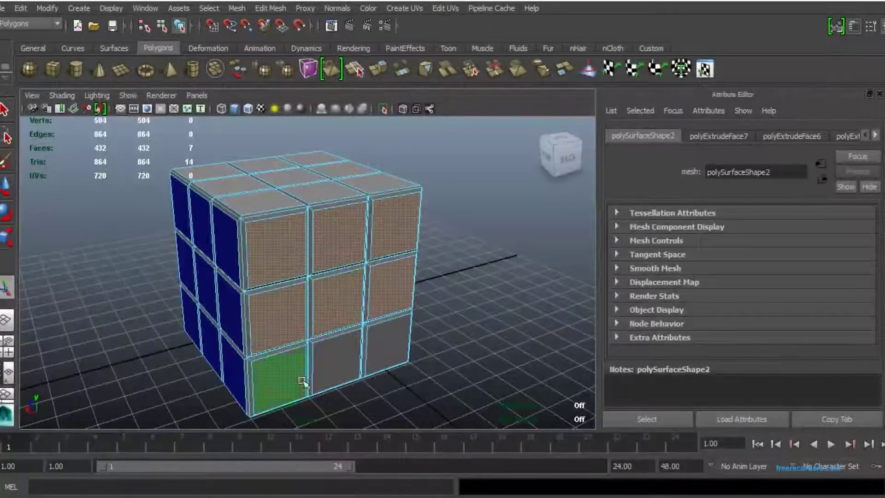
pyautogui.moveTo(326, 215); pyautogui.dragTo(341, 467, button='right')
pyautogui.click(398, 251)
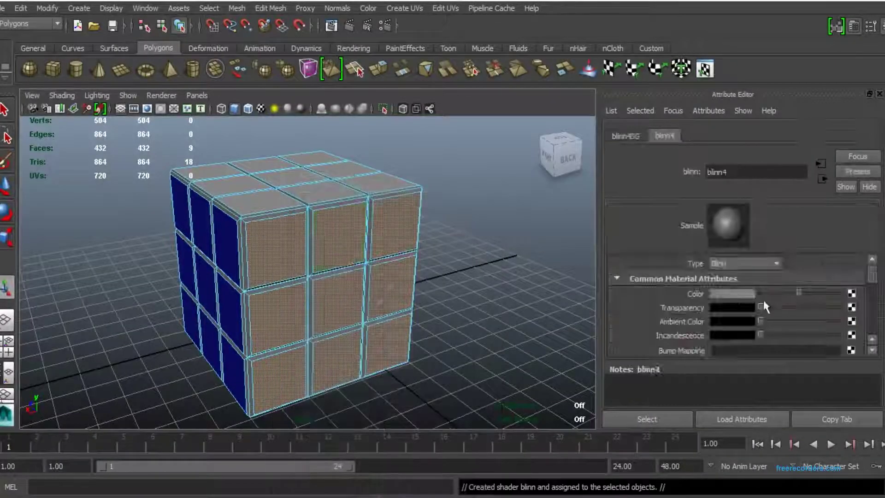
pyautogui.click(758, 294)
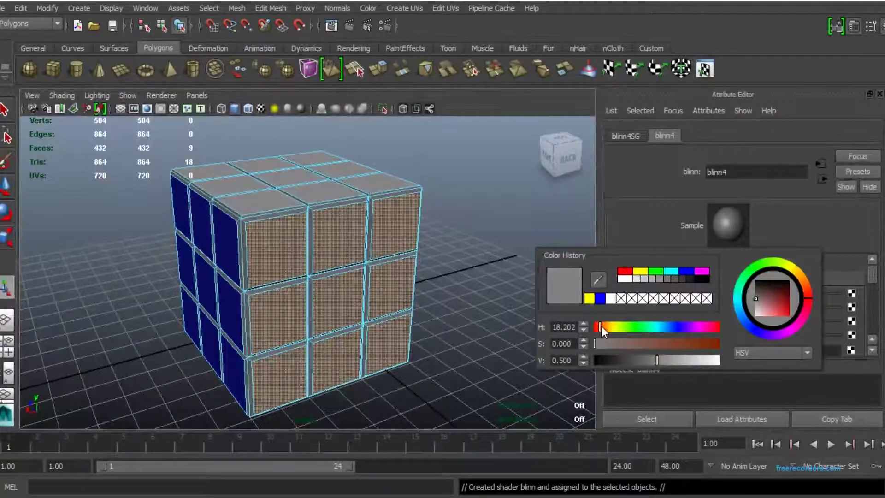
pyautogui.moveTo(658, 362); pyautogui.dragTo(718, 360)
pyautogui.moveTo(595, 344); pyautogui.dragTo(681, 343)
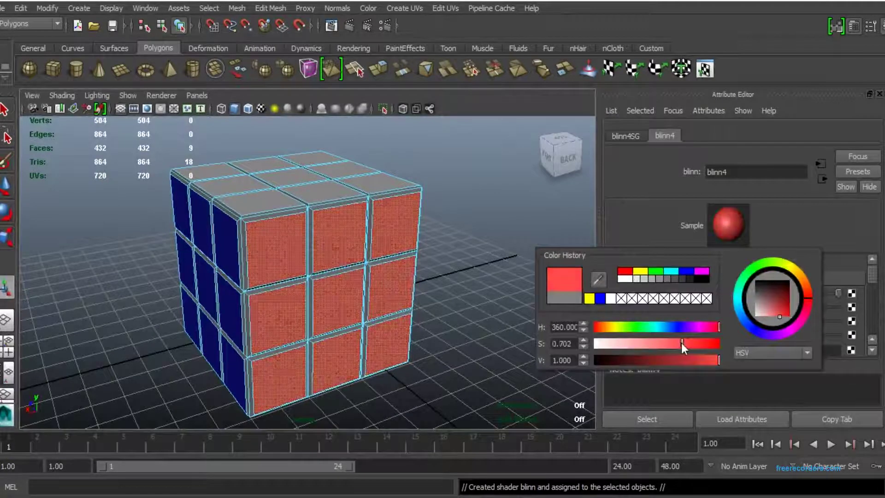
pyautogui.moveTo(596, 327)
pyautogui.mouseDown()
pyautogui.moveTo(612, 328)
pyautogui.moveTo(598, 327)
pyautogui.mouseUp()
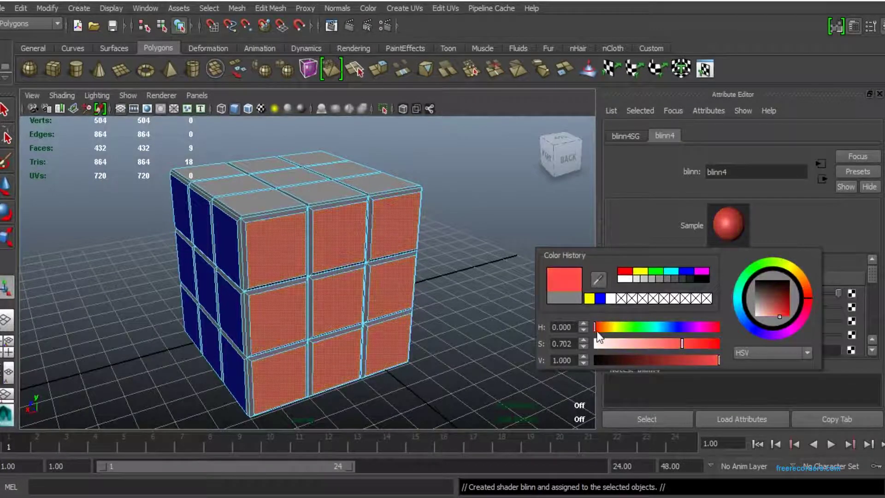
pyautogui.click(497, 278)
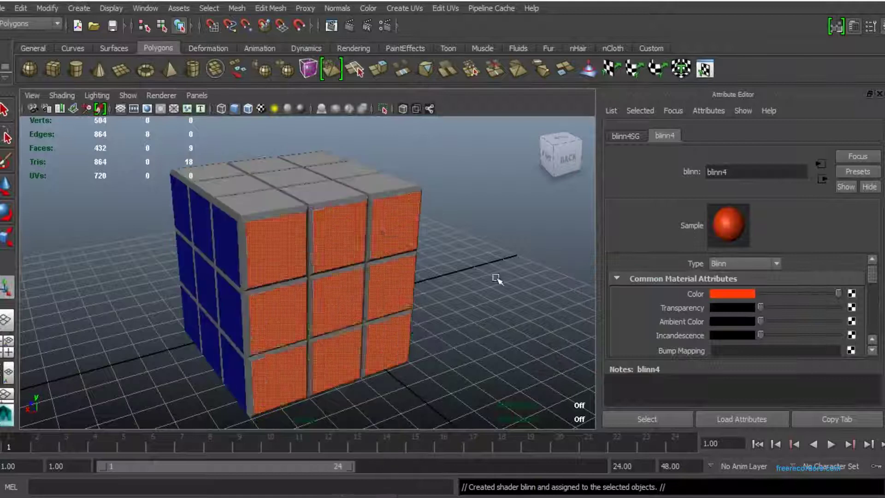
pyautogui.keyDown('alt'); pyautogui.moveTo(497, 278); pyautogui.dragTo(362, 274); pyautogui.keyUp('alt')
pyautogui.moveTo(331, 213); pyautogui.dragTo(342, 256, button='right')
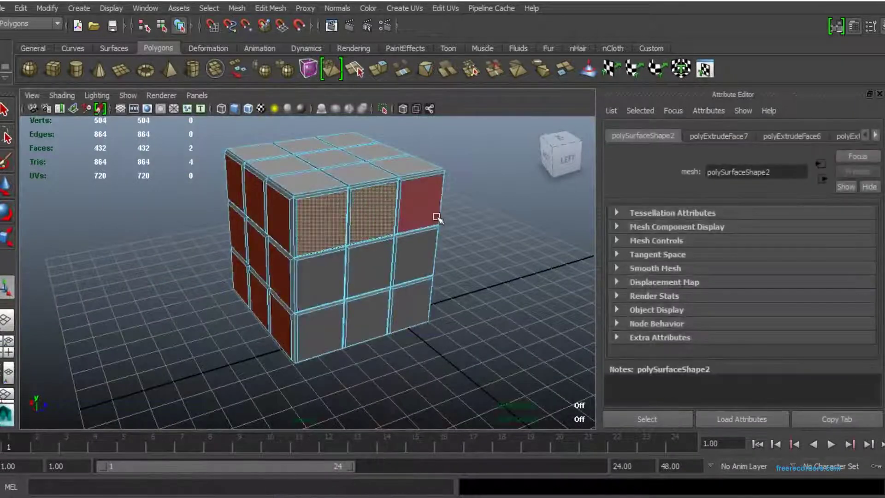
# Give the left-side tiles a new green Blinn material (blinn5)
pyautogui.moveTo(367, 217); pyautogui.dragTo(369, 468, button='right')
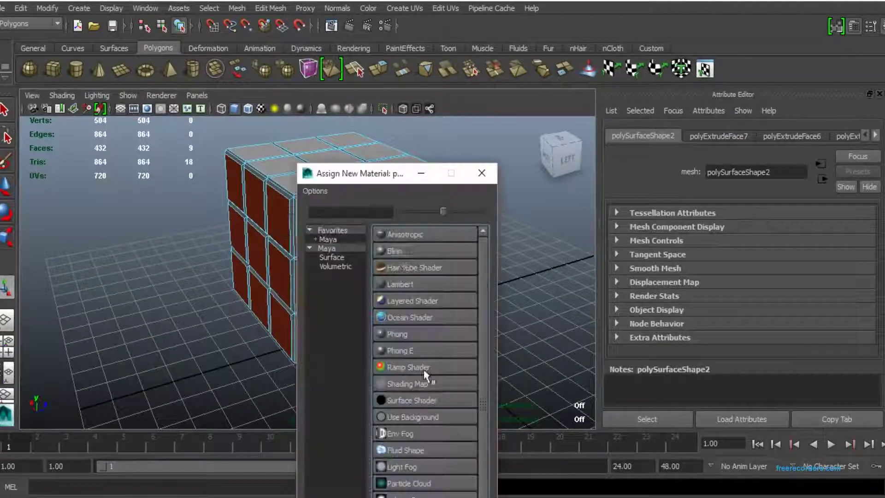
pyautogui.click(396, 248)
pyautogui.click(733, 294)
pyautogui.click(664, 310)
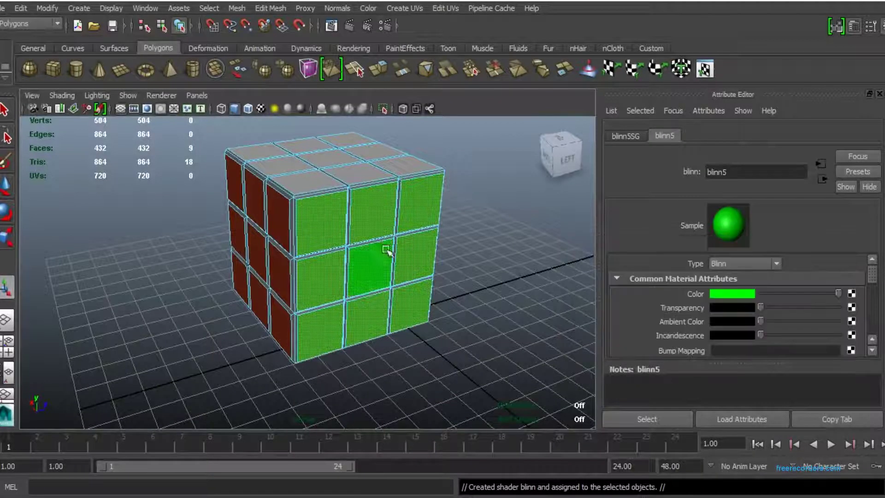
pyautogui.click(518, 293)
# Give the bottom tiles a new black Blinn material (blinn6)
pyautogui.keyDown('alt'); pyautogui.moveTo(518, 292); pyautogui.dragTo(340, 204); pyautogui.keyUp('alt')
pyautogui.moveTo(346, 207); pyautogui.dragTo(346, 243, button='right')
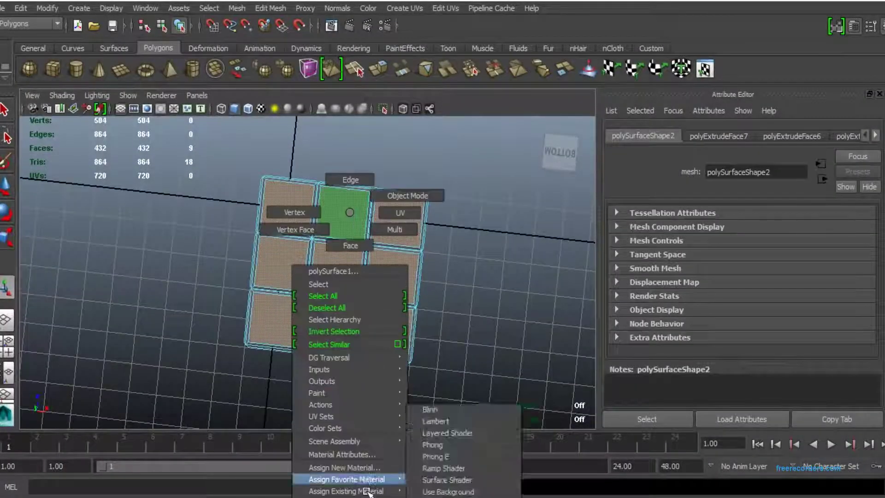
pyautogui.moveTo(346, 277); pyautogui.dragTo(355, 476, button='right')
pyautogui.click(397, 243)
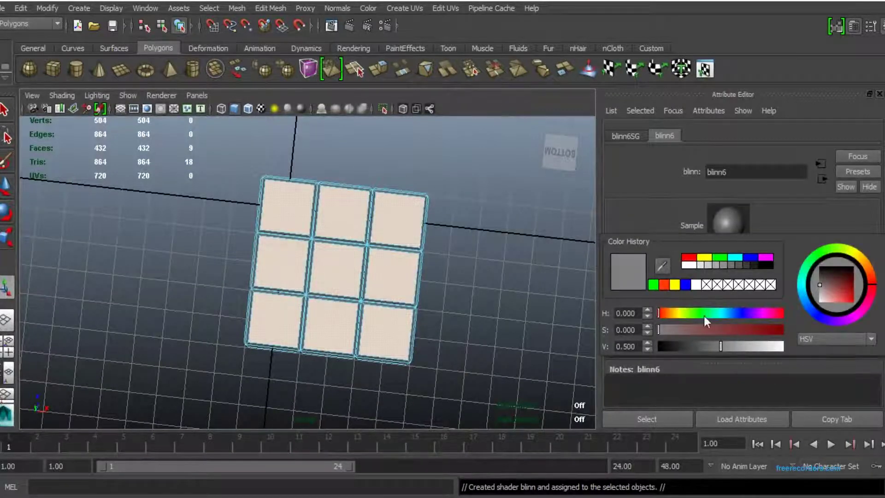
pyautogui.click(768, 266)
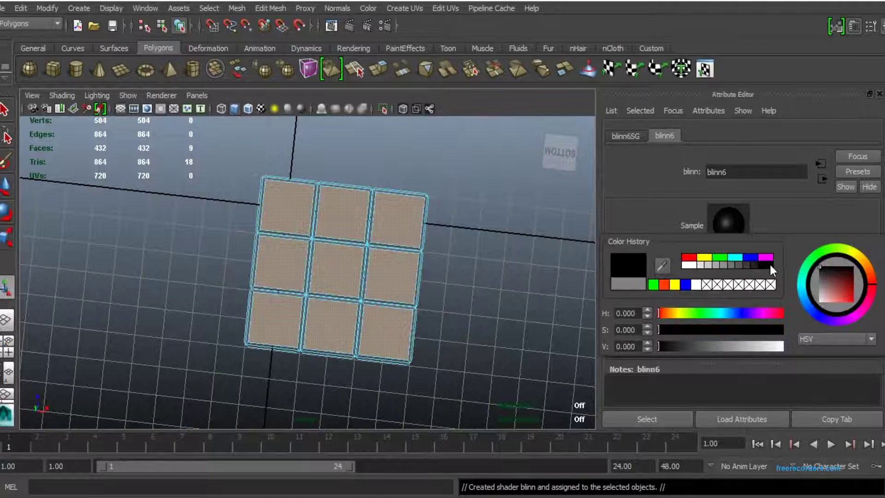
pyautogui.click(468, 290)
pyautogui.hotkey('ctrl', 'z')
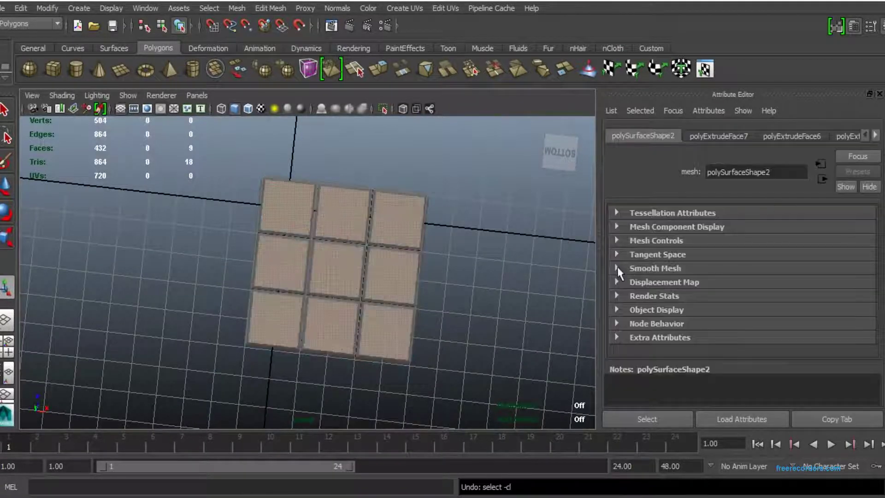
pyautogui.moveTo(387, 230); pyautogui.dragTo(400, 465, button='right')
# Switch to textured shaded display with 6 and view the coloured cube
pyautogui.press('6')
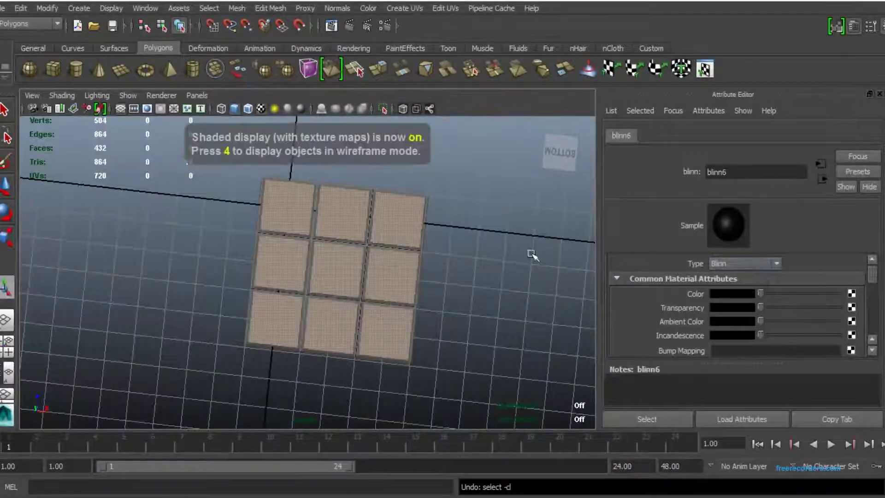
pyautogui.click(507, 257)
pyautogui.moveTo(507, 257)
pyautogui.keyDown('alt'); pyautogui.mouseDown()
pyautogui.moveTo(421, 308)
pyautogui.moveTo(434, 247)
pyautogui.moveTo(405, 217)
pyautogui.mouseUp(); pyautogui.keyUp('alt')
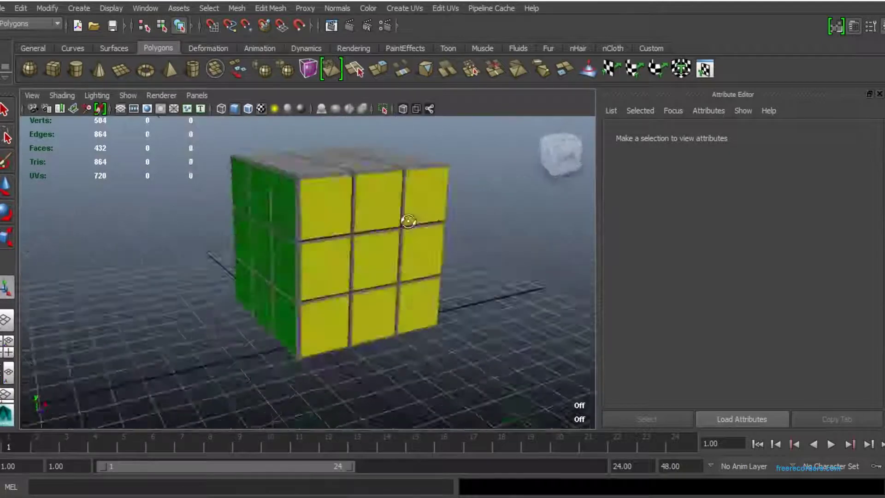
# Select the groove faces around the green tiles and along the underside
pyautogui.scroll(-5, 316, 287)
pyautogui.scroll(10, 312, 283)
pyautogui.click(357, 247)
pyautogui.moveTo(357, 248); pyautogui.dragTo(352, 217)
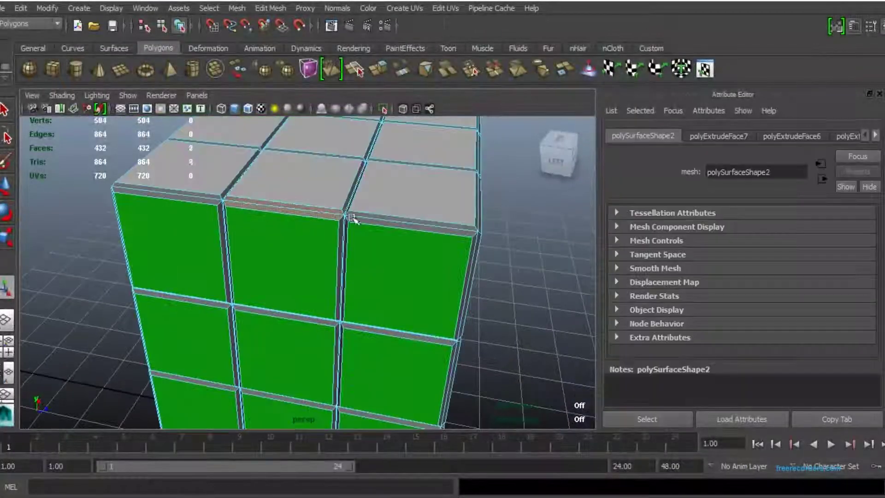
pyautogui.keyDown('alt'); pyautogui.moveTo(355, 249); pyautogui.dragTo(253, 247); pyautogui.keyUp('alt')
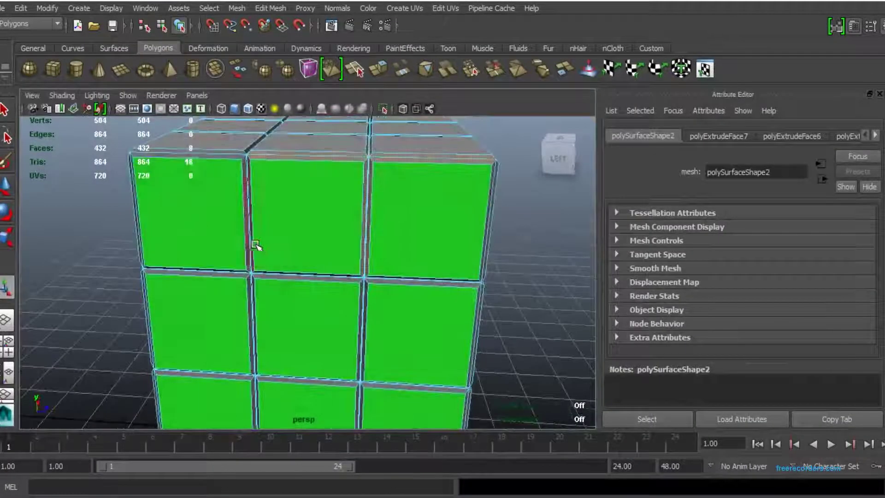
pyautogui.keyDown('shift'); pyautogui.click(264, 329); pyautogui.keyUp('shift')
pyautogui.scroll(-5, 333, 401)
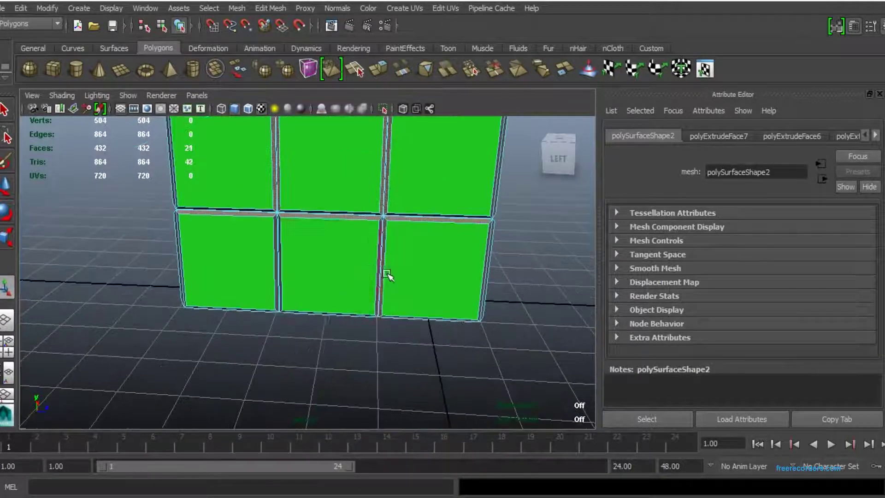
pyautogui.keyDown('alt'); pyautogui.moveTo(389, 272); pyautogui.dragTo(249, 240); pyautogui.keyUp('alt')
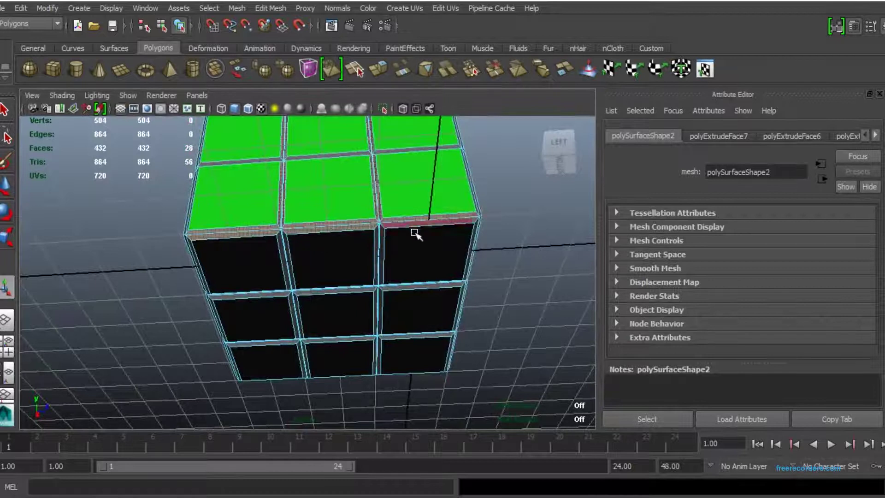
pyautogui.keyDown('alt'); pyautogui.moveTo(299, 259); pyautogui.dragTo(312, 231); pyautogui.keyUp('alt')
pyautogui.keyDown('shift'); pyautogui.click(238, 243); pyautogui.keyUp('shift')
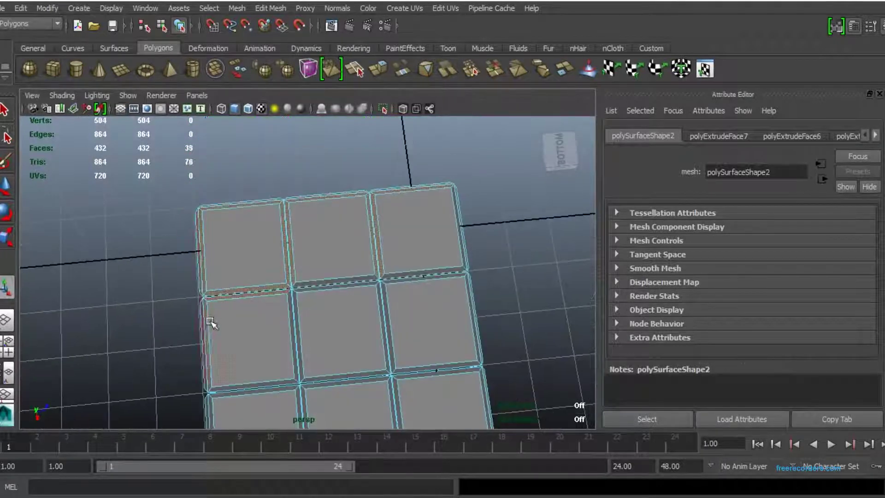
pyautogui.keyDown('shift'); pyautogui.click(328, 294); pyautogui.keyUp('shift')
# Add more groove strips on the bottom, top and yellow sides to the selection
pyautogui.moveTo(415, 299)
pyautogui.keyDown('alt'); pyautogui.mouseDown()
pyautogui.moveTo(365, 336)
pyautogui.moveTo(412, 246)
pyautogui.mouseUp(); pyautogui.keyUp('alt')
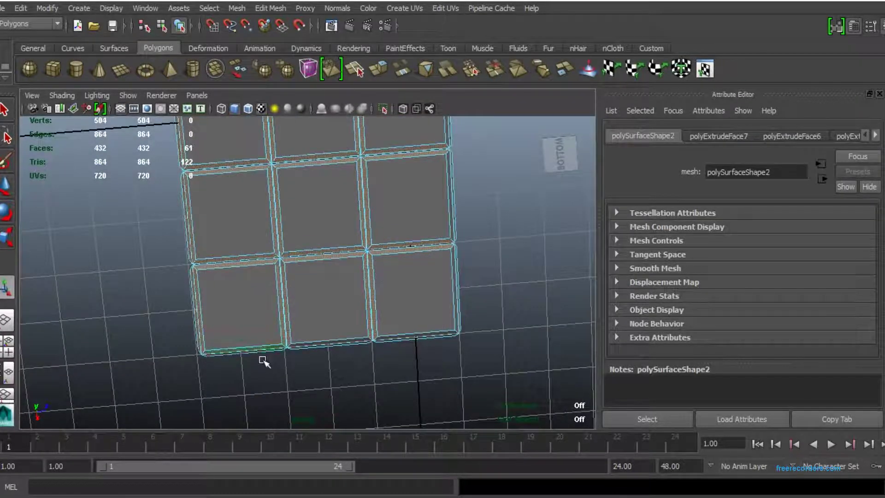
pyautogui.keyDown('shift'); pyautogui.click(406, 350); pyautogui.keyUp('shift')
pyautogui.moveTo(458, 340)
pyautogui.keyDown('alt'); pyautogui.mouseDown()
pyautogui.moveTo(480, 267)
pyautogui.moveTo(452, 314)
pyautogui.moveTo(327, 270)
pyautogui.mouseUp(); pyautogui.keyUp('alt')
pyautogui.keyDown('shift'); pyautogui.click(418, 166); pyautogui.keyUp('shift')
pyautogui.keyDown('alt'); pyautogui.moveTo(418, 166); pyautogui.dragTo(433, 205); pyautogui.keyUp('alt')
pyautogui.keyDown('shift'); pyautogui.click(382, 181); pyautogui.keyUp('shift')
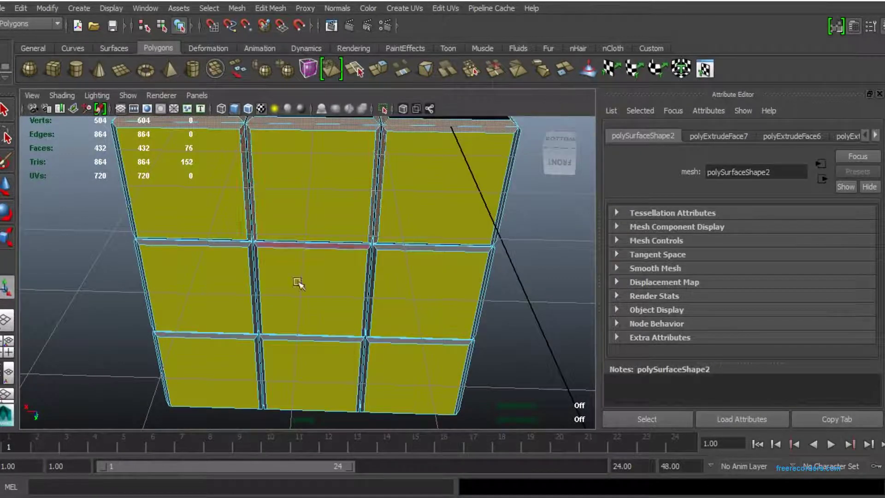
pyautogui.keyDown('alt'); pyautogui.moveTo(297, 283); pyautogui.dragTo(237, 251); pyautogui.keyUp('alt')
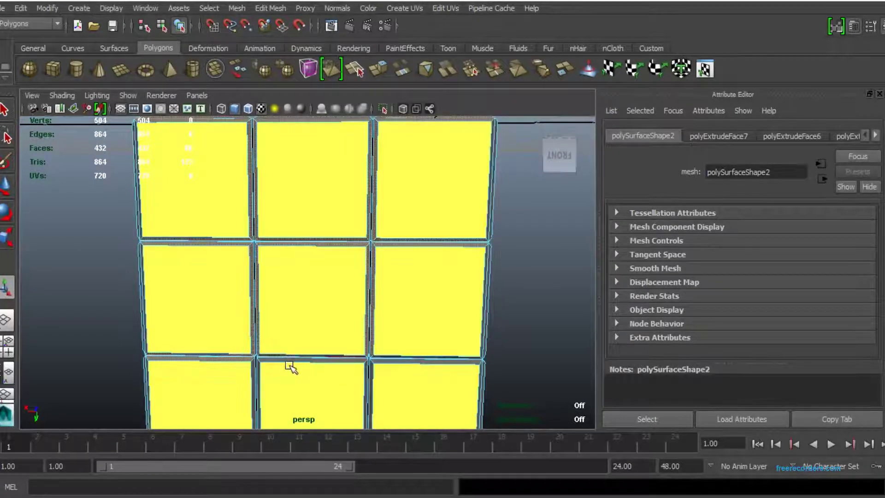
pyautogui.keyDown('alt'); pyautogui.moveTo(409, 370); pyautogui.dragTo(269, 290); pyautogui.keyUp('alt')
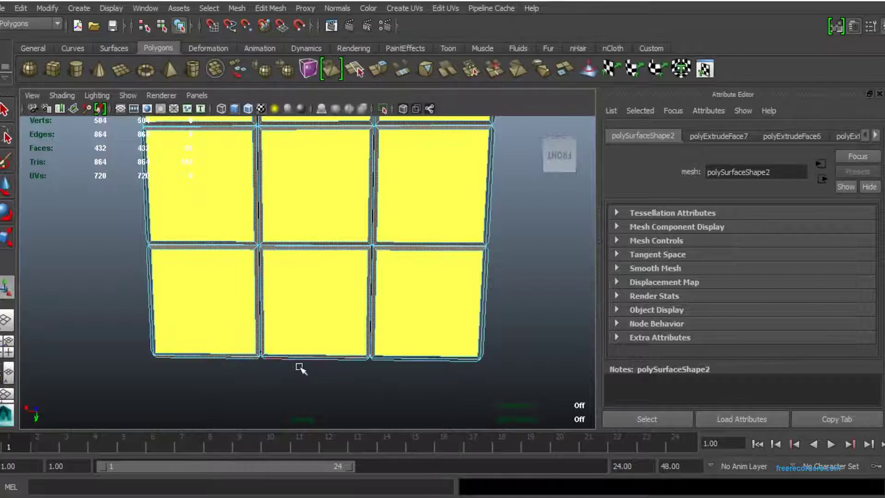
pyautogui.keyDown('alt'); pyautogui.moveTo(416, 370); pyautogui.dragTo(491, 325); pyautogui.keyUp('alt')
pyautogui.keyDown('alt'); pyautogui.moveTo(500, 232); pyautogui.dragTo(501, 333); pyautogui.keyUp('alt')
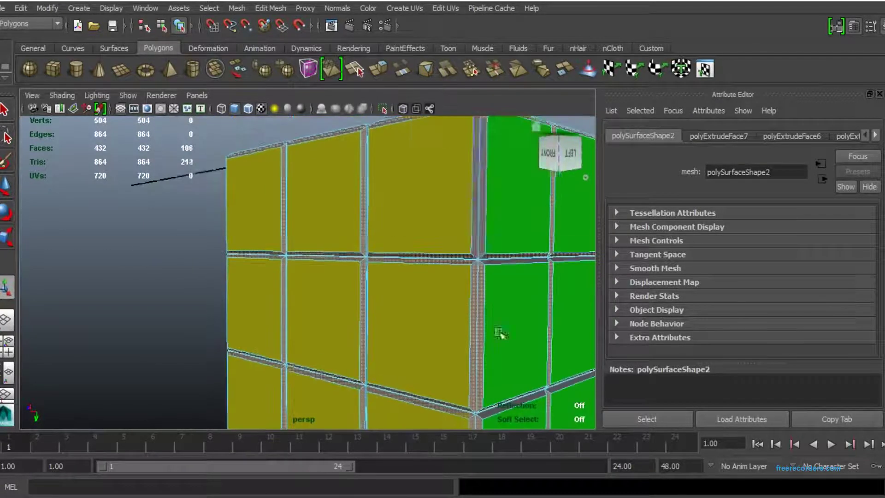
pyautogui.keyDown('alt'); pyautogui.moveTo(528, 282); pyautogui.dragTo(347, 294); pyautogui.keyUp('alt')
pyautogui.moveTo(475, 286)
pyautogui.keyDown('alt'); pyautogui.mouseDown()
pyautogui.moveTo(407, 317)
pyautogui.moveTo(458, 316)
pyautogui.moveTo(419, 356)
pyautogui.moveTo(389, 352)
pyautogui.moveTo(272, 254)
pyautogui.mouseUp(); pyautogui.keyUp('alt')
# Add the white side's groove faces to the selection
pyautogui.keyDown('alt'); pyautogui.moveTo(234, 286); pyautogui.dragTo(358, 269); pyautogui.keyUp('alt')
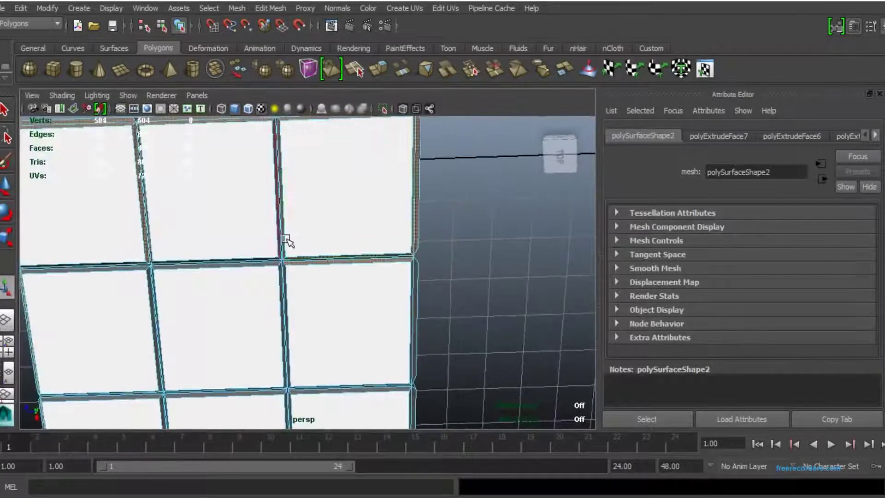
pyautogui.keyDown('alt'); pyautogui.moveTo(191, 223); pyautogui.dragTo(395, 264); pyautogui.keyUp('alt')
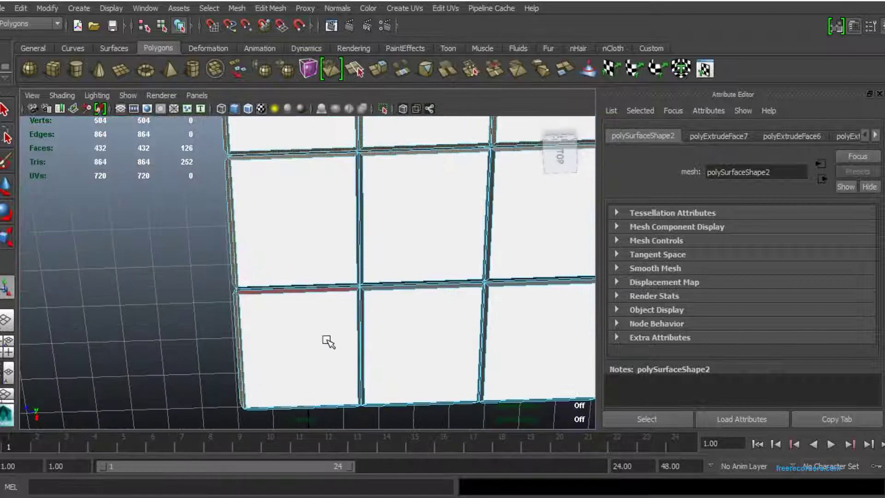
pyautogui.moveTo(328, 342)
pyautogui.keyDown('alt'); pyautogui.mouseDown()
pyautogui.moveTo(326, 271)
pyautogui.moveTo(336, 325)
pyautogui.mouseUp(); pyautogui.keyUp('alt')
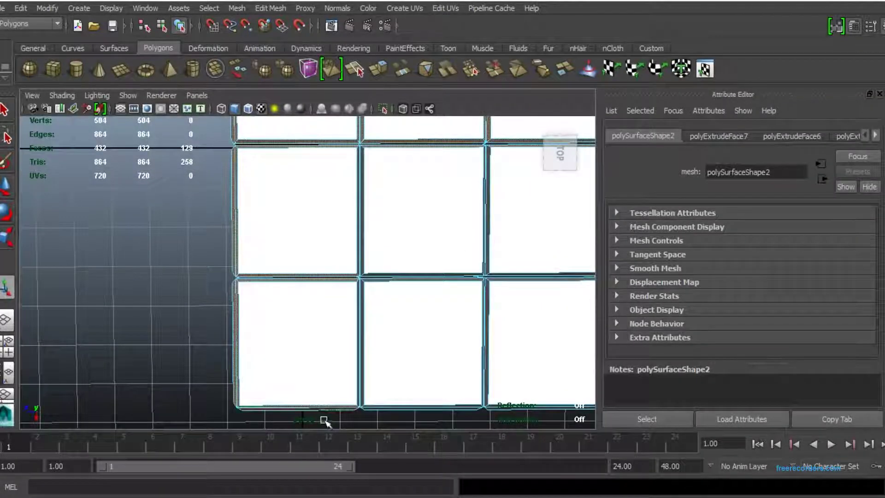
pyautogui.keyDown('alt'); pyautogui.moveTo(324, 420); pyautogui.dragTo(434, 372); pyautogui.keyUp('alt')
pyautogui.keyDown('shift'); pyautogui.click(484, 228); pyautogui.keyUp('shift')
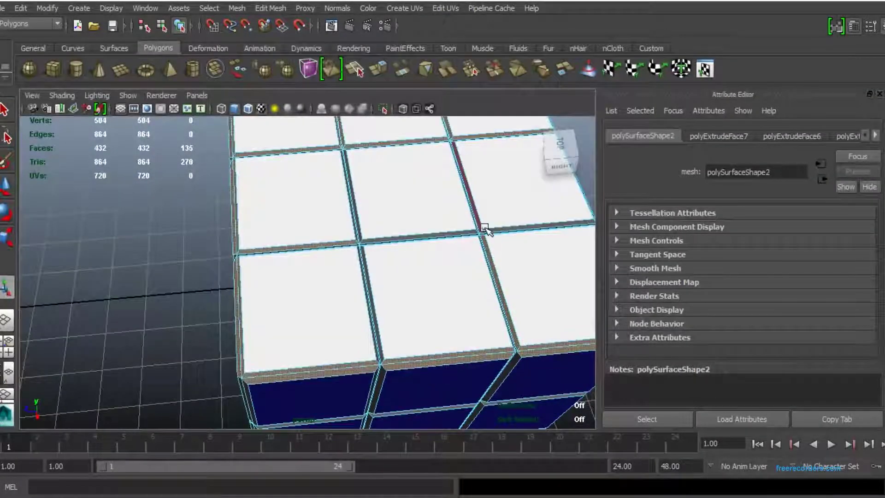
pyautogui.moveTo(506, 243)
pyautogui.keyDown('alt'); pyautogui.mouseDown()
pyautogui.moveTo(421, 389)
pyautogui.moveTo(458, 347)
pyautogui.moveTo(367, 306)
pyautogui.mouseUp(); pyautogui.keyUp('alt')
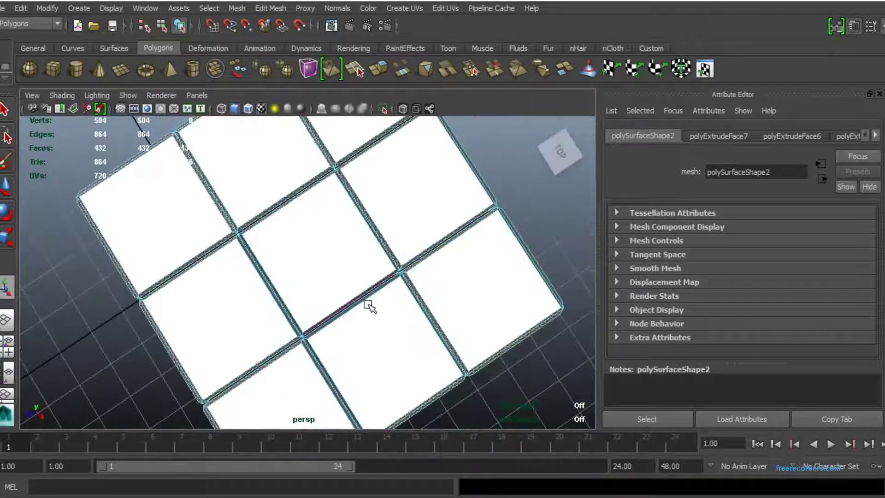
pyautogui.keyDown('alt'); pyautogui.moveTo(351, 380); pyautogui.dragTo(346, 316); pyautogui.keyUp('alt')
pyautogui.moveTo(346, 316)
pyautogui.keyDown('alt'); pyautogui.mouseDown(button='right')
pyautogui.moveTo(356, 336)
pyautogui.moveTo(247, 375)
pyautogui.mouseUp(button='right'); pyautogui.keyUp('alt')
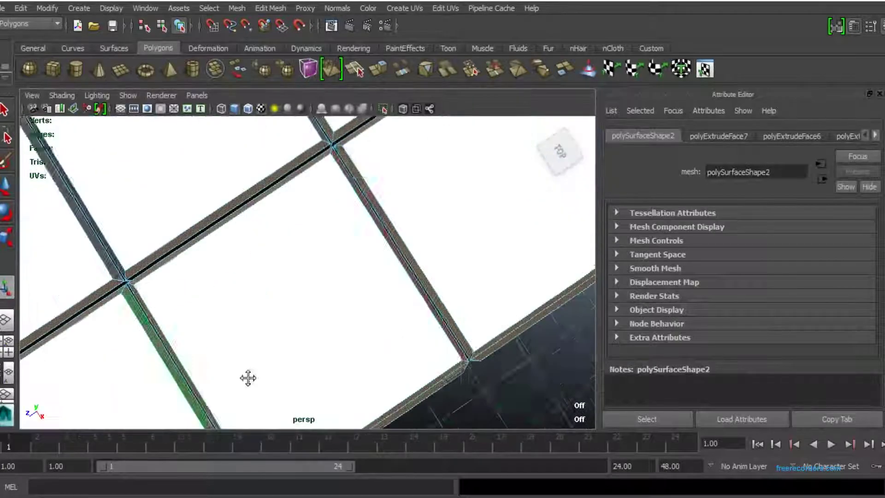
pyautogui.keyDown('alt'); pyautogui.moveTo(247, 376); pyautogui.dragTo(348, 324, button='middle'); pyautogui.keyUp('alt')
# Tumble around the orange back side to bring its grooves into view
pyautogui.keyDown('alt'); pyautogui.moveTo(347, 324); pyautogui.dragTo(455, 356); pyautogui.keyUp('alt')
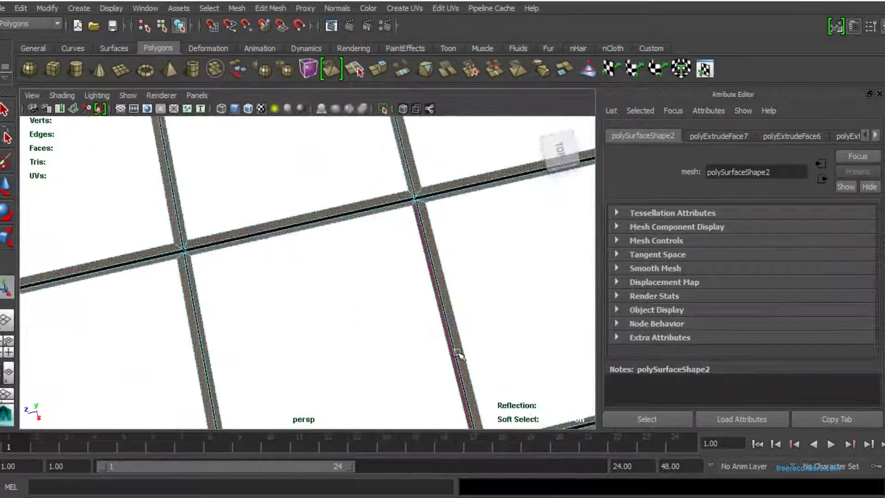
pyautogui.keyDown('alt'); pyautogui.moveTo(454, 356); pyautogui.dragTo(358, 367, button='right'); pyautogui.keyUp('alt')
pyautogui.keyDown('alt'); pyautogui.moveTo(357, 367); pyautogui.dragTo(231, 241, button='middle'); pyautogui.keyUp('alt')
pyautogui.keyDown('alt'); pyautogui.moveTo(231, 241); pyautogui.dragTo(286, 241); pyautogui.keyUp('alt')
pyautogui.keyDown('alt'); pyautogui.moveTo(286, 241); pyautogui.dragTo(274, 333, button='right'); pyautogui.keyUp('alt')
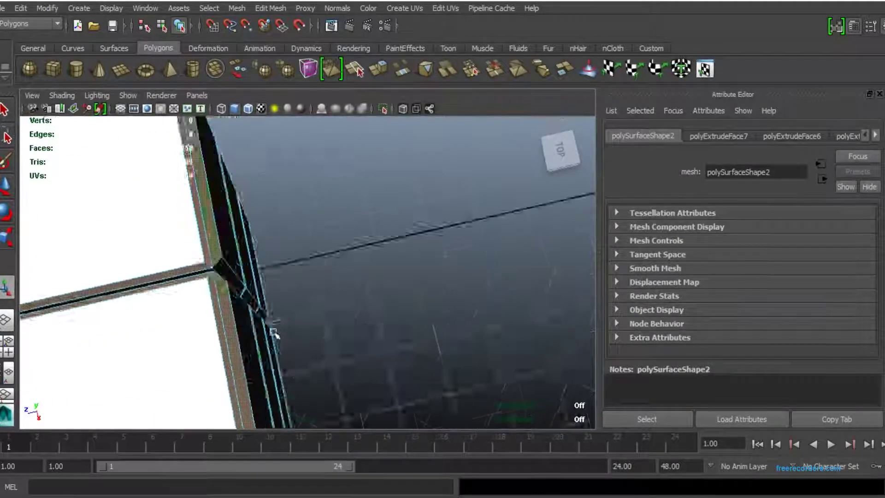
pyautogui.keyDown('alt'); pyautogui.moveTo(273, 333); pyautogui.dragTo(257, 340); pyautogui.keyUp('alt')
pyautogui.keyDown('alt'); pyautogui.moveTo(257, 340); pyautogui.dragTo(316, 297, button='right'); pyautogui.keyUp('alt')
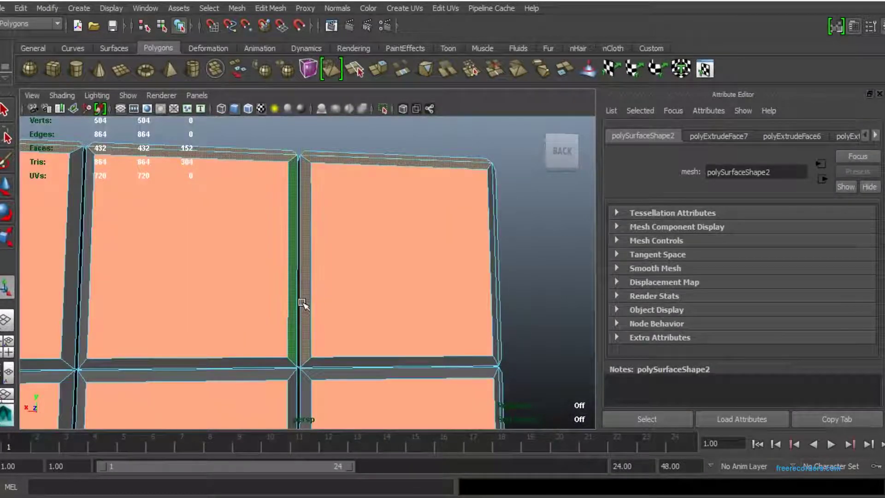
pyautogui.moveTo(313, 399)
pyautogui.keyDown('alt'); pyautogui.mouseDown()
pyautogui.moveTo(273, 276)
pyautogui.moveTo(318, 272)
pyautogui.mouseUp(); pyautogui.keyUp('alt')
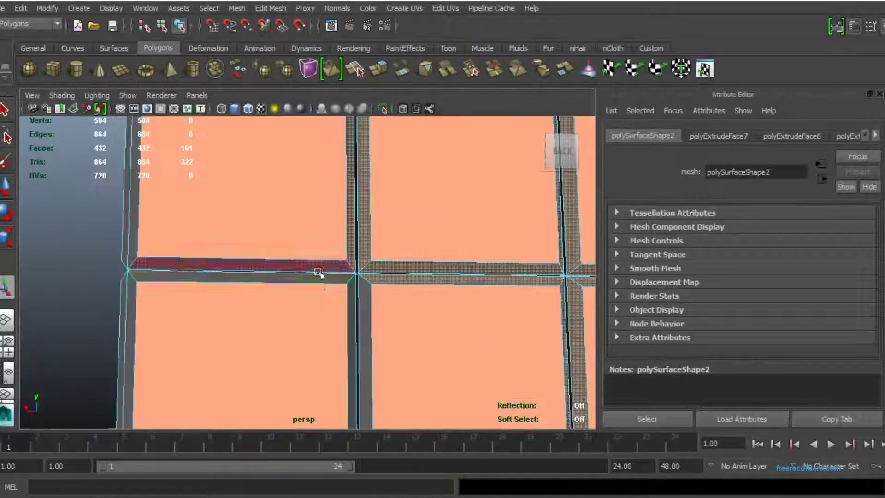
pyautogui.keyDown('alt'); pyautogui.moveTo(363, 313); pyautogui.dragTo(240, 280); pyautogui.keyUp('alt')
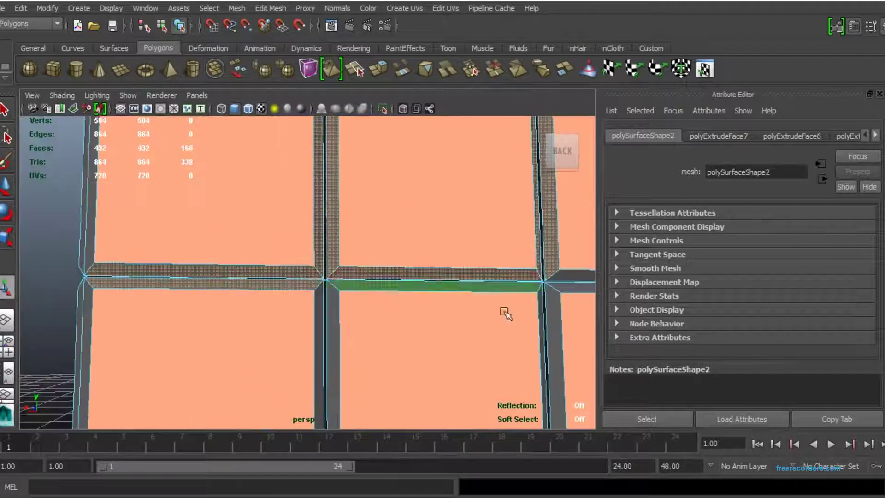
pyautogui.keyDown('alt'); pyautogui.moveTo(505, 314); pyautogui.dragTo(480, 286); pyautogui.keyUp('alt')
pyautogui.keyDown('alt'); pyautogui.moveTo(410, 339); pyautogui.dragTo(300, 288); pyautogui.keyUp('alt')
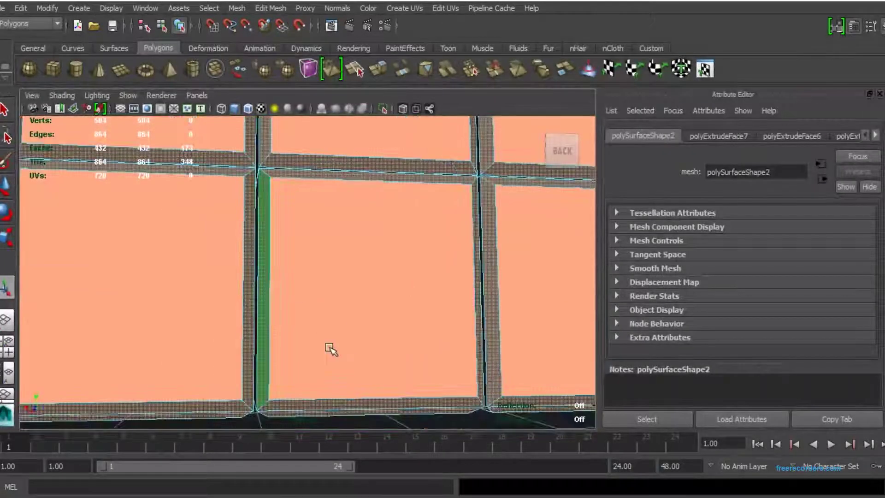
pyautogui.moveTo(331, 349)
pyautogui.keyDown('alt'); pyautogui.mouseDown()
pyautogui.moveTo(336, 296)
pyautogui.moveTo(395, 247)
pyautogui.moveTo(311, 324)
pyautogui.moveTo(368, 322)
pyautogui.moveTo(300, 303)
pyautogui.moveTo(332, 298)
pyautogui.moveTo(369, 240)
pyautogui.moveTo(346, 296)
pyautogui.mouseUp(); pyautogui.keyUp('alt')
# Shift-click the blue side's remaining grooves, reaching 216 selected groove faces
pyautogui.scroll(3, 364, 291)
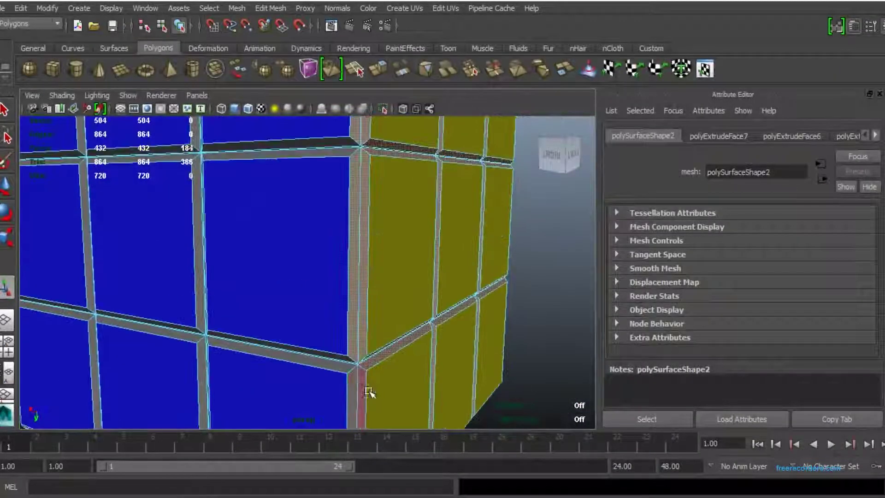
pyautogui.moveTo(369, 392)
pyautogui.keyDown('alt'); pyautogui.mouseDown()
pyautogui.moveTo(401, 330)
pyautogui.moveTo(387, 368)
pyautogui.moveTo(474, 280)
pyautogui.mouseUp(); pyautogui.keyUp('alt')
pyautogui.scroll(3, 442, 283)
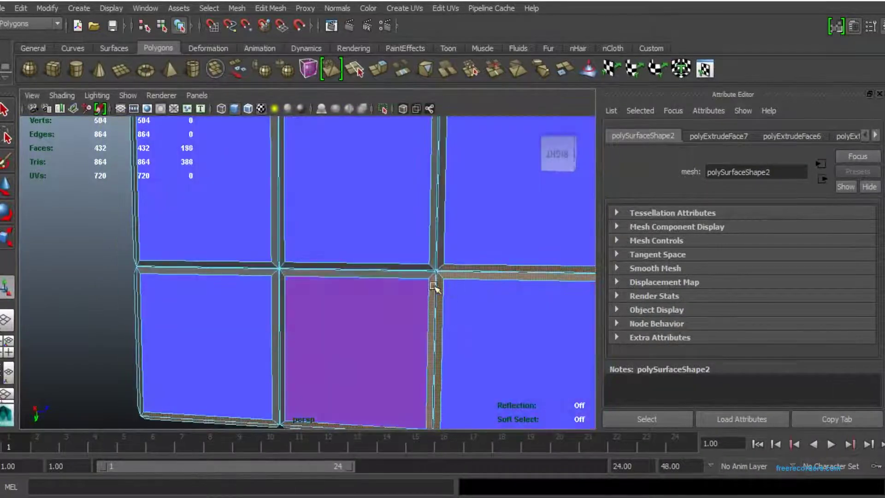
pyautogui.moveTo(272, 275)
pyautogui.keyDown('alt'); pyautogui.mouseDown()
pyautogui.moveTo(323, 336)
pyautogui.moveTo(340, 320)
pyautogui.moveTo(364, 405)
pyautogui.moveTo(357, 345)
pyautogui.mouseUp(); pyautogui.keyUp('alt')
pyautogui.scroll(2, 339, 367)
pyautogui.scroll(2, 334, 308)
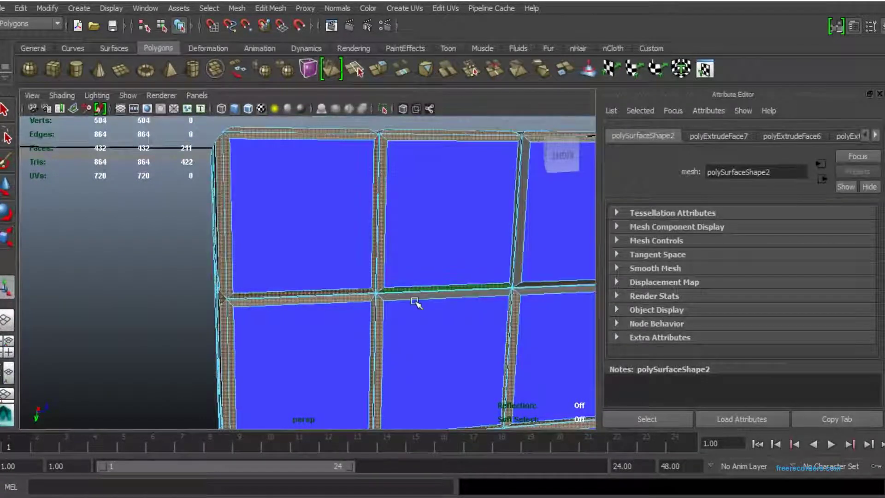
pyautogui.keyDown('shift'); pyautogui.click(415, 302); pyautogui.keyUp('shift')
pyautogui.keyDown('alt'); pyautogui.moveTo(414, 301); pyautogui.dragTo(271, 299); pyautogui.keyUp('alt')
pyautogui.keyDown('shift'); pyautogui.click(298, 332); pyautogui.keyUp('shift')
pyautogui.moveTo(299, 332)
pyautogui.keyDown('alt'); pyautogui.mouseDown()
pyautogui.moveTo(376, 303)
pyautogui.moveTo(326, 257)
pyautogui.moveTo(329, 238)
pyautogui.moveTo(306, 322)
pyautogui.moveTo(300, 302)
pyautogui.mouseUp(); pyautogui.keyUp('alt')
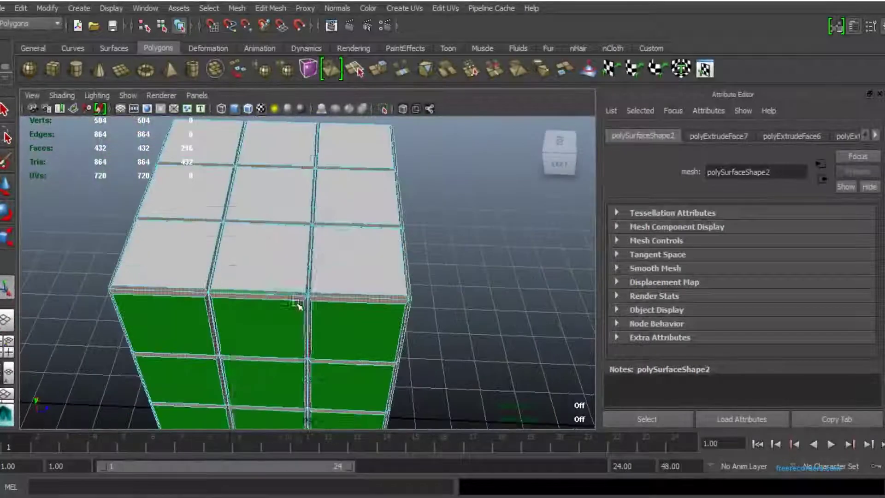
pyautogui.moveTo(286, 214); pyautogui.dragTo(300, 475, button='right')
# Assign a new black Lambert material (lambert2) to the groove faces
pyautogui.click(399, 284)
pyautogui.click(733, 300)
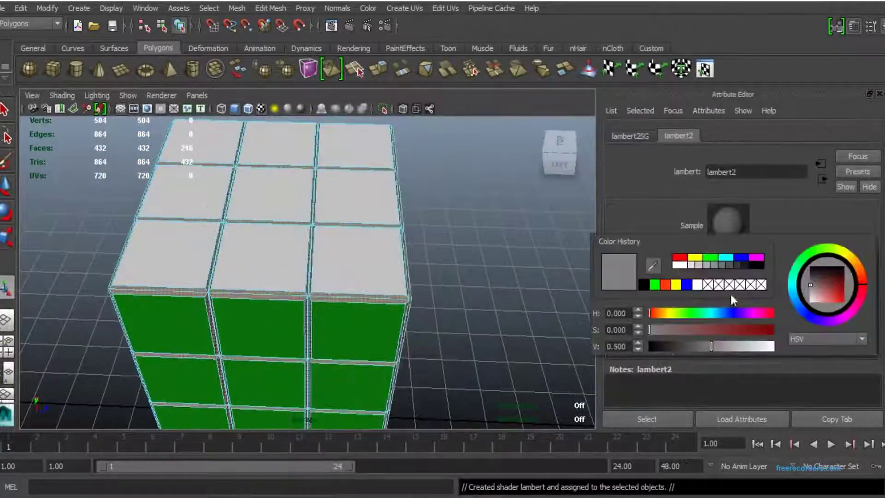
pyautogui.click(727, 262)
pyautogui.click(644, 285)
pyautogui.rightClick(369, 222)
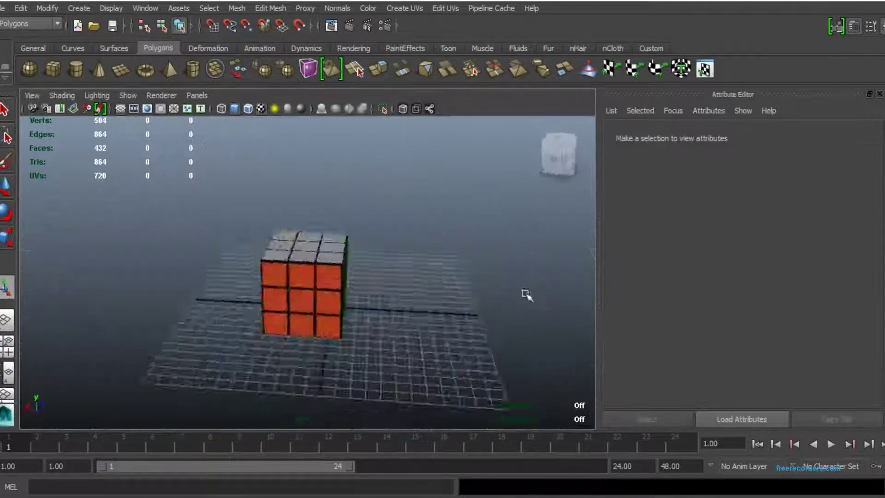
pyautogui.hotkey('ctrl', 'z')
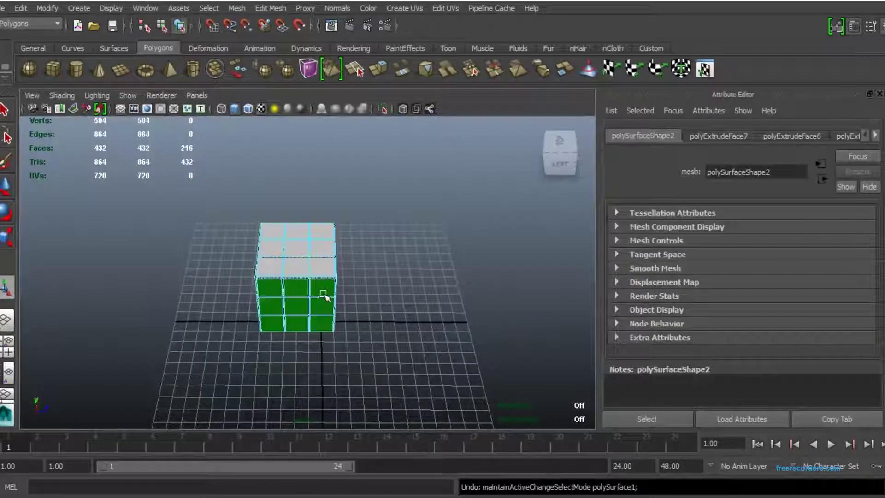
pyautogui.click(429, 291)
pyautogui.hotkey('ctrl', 'z')
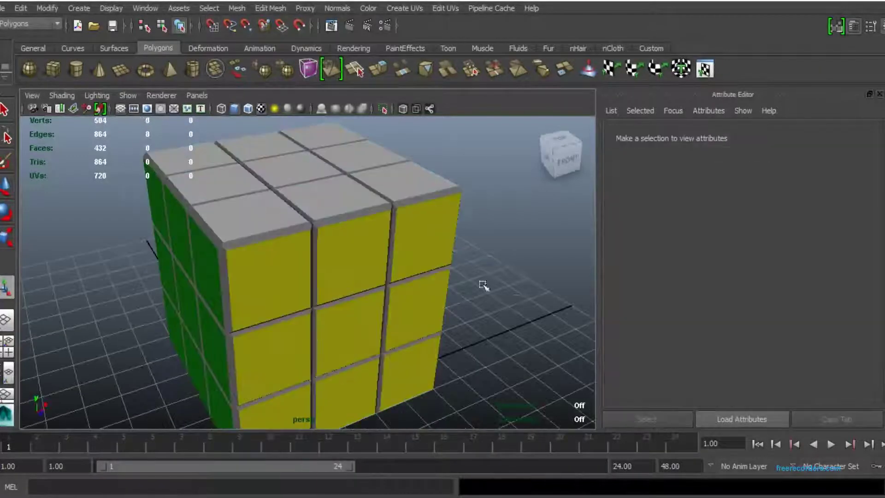
# Zoom out, add a text object from the Create menu, then undo it
pyautogui.keyDown('alt'); pyautogui.moveTo(483, 285); pyautogui.dragTo(351, 281, button='right'); pyautogui.keyUp('alt')
pyautogui.keyDown('alt'); pyautogui.moveTo(351, 280); pyautogui.dragTo(336, 312); pyautogui.keyUp('alt')
pyautogui.keyDown('alt'); pyautogui.moveTo(318, 166); pyautogui.dragTo(113, 14); pyautogui.keyUp('alt')
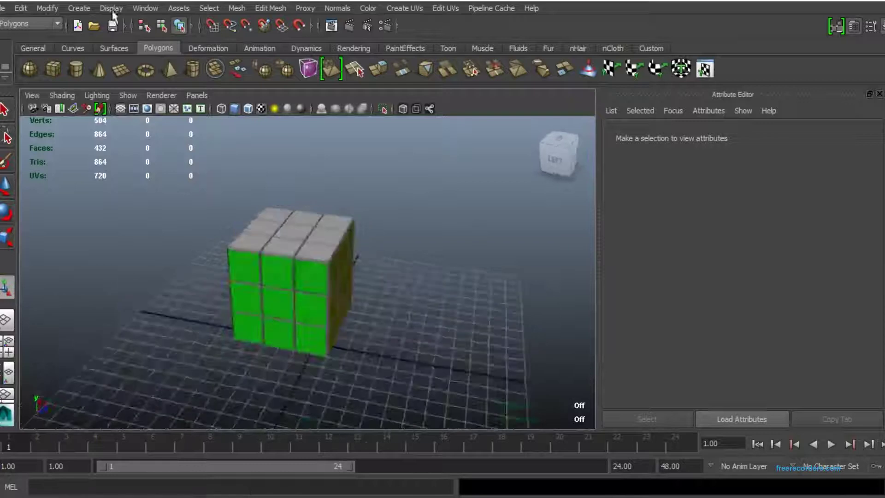
pyautogui.click(78, 7)
pyautogui.click(120, 193)
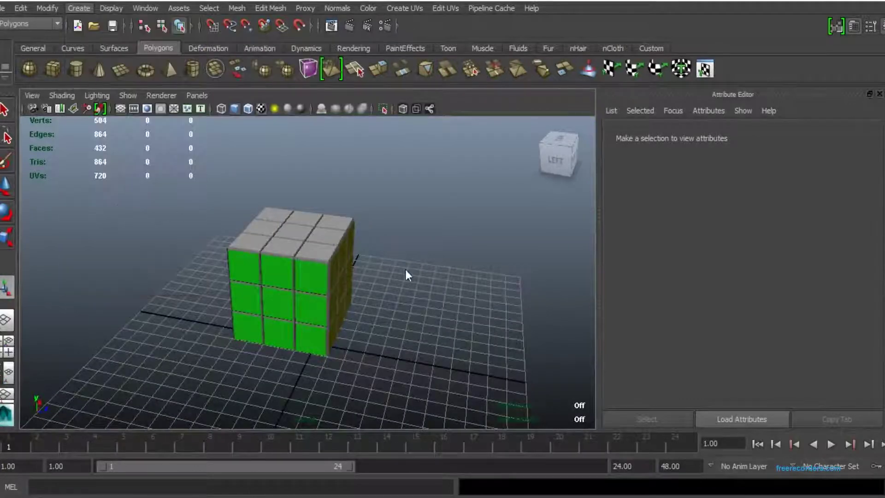
pyautogui.keyDown('alt'); pyautogui.moveTo(404, 268); pyautogui.dragTo(343, 284); pyautogui.keyUp('alt')
pyautogui.hotkey('ctrl', 'z')
pyautogui.hotkey('ctrl', 'z')
pyautogui.click(79, 7)
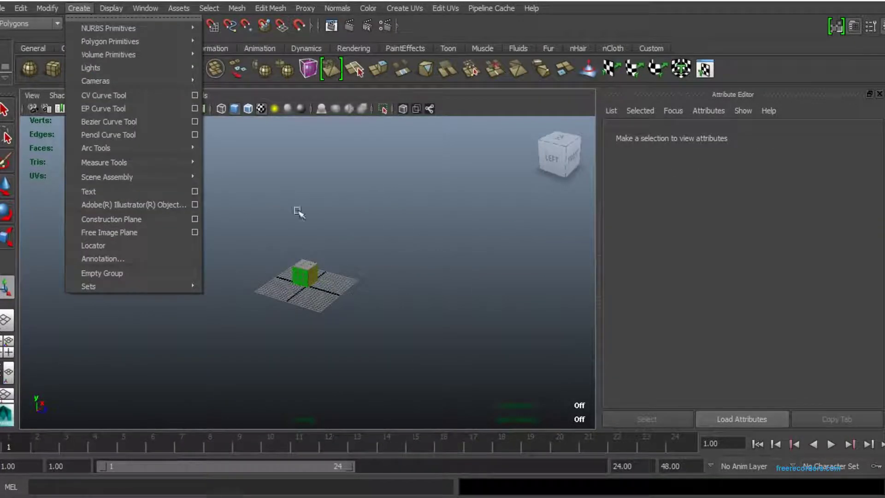
pyautogui.click(722, 128)
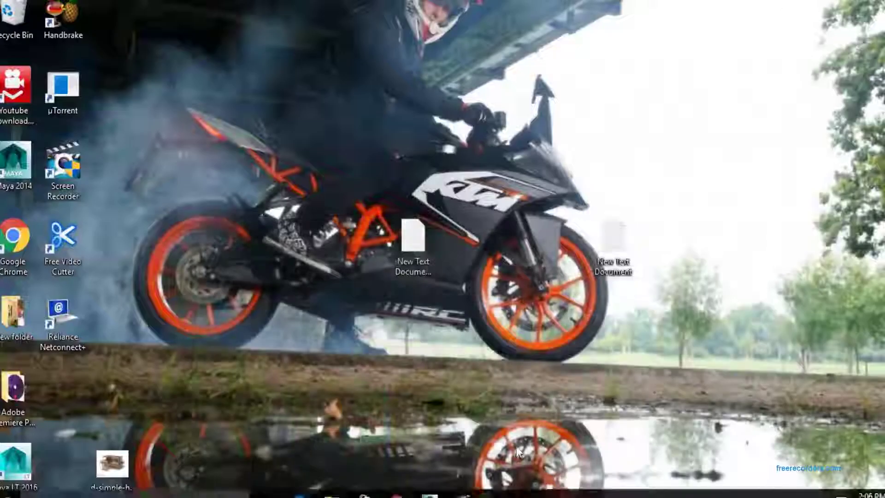